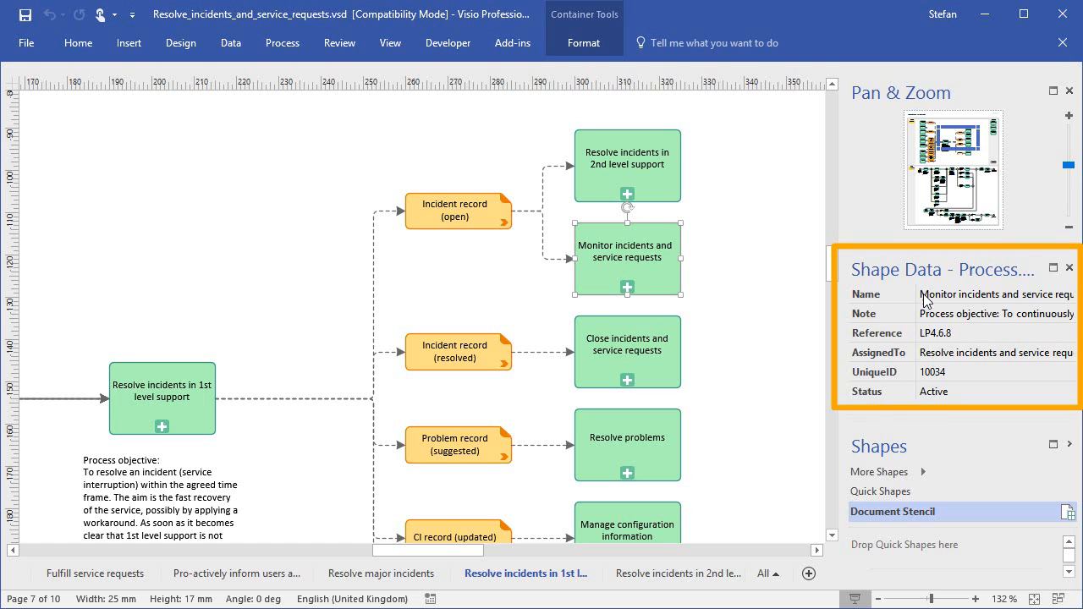
Step: Review the Name, Note, Reference, AssignedTo and UniqueID shape data of the Monitor incidents and service requests process
{"action": "left_click", "coordinate": [925, 296]}
{"action": "left_click", "coordinate": [924, 314]}
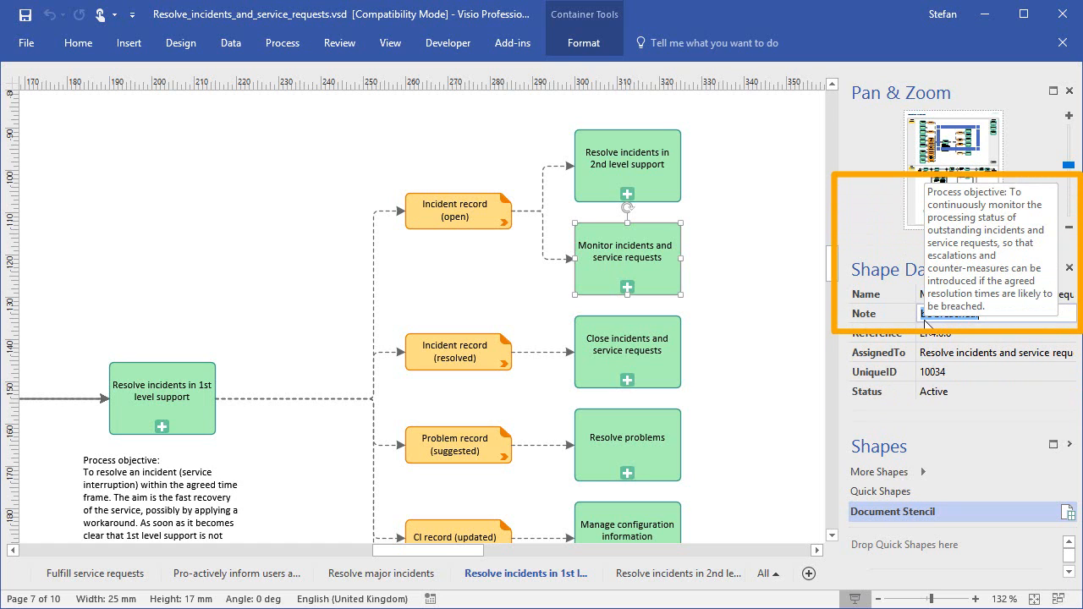
{"action": "left_click", "coordinate": [927, 333]}
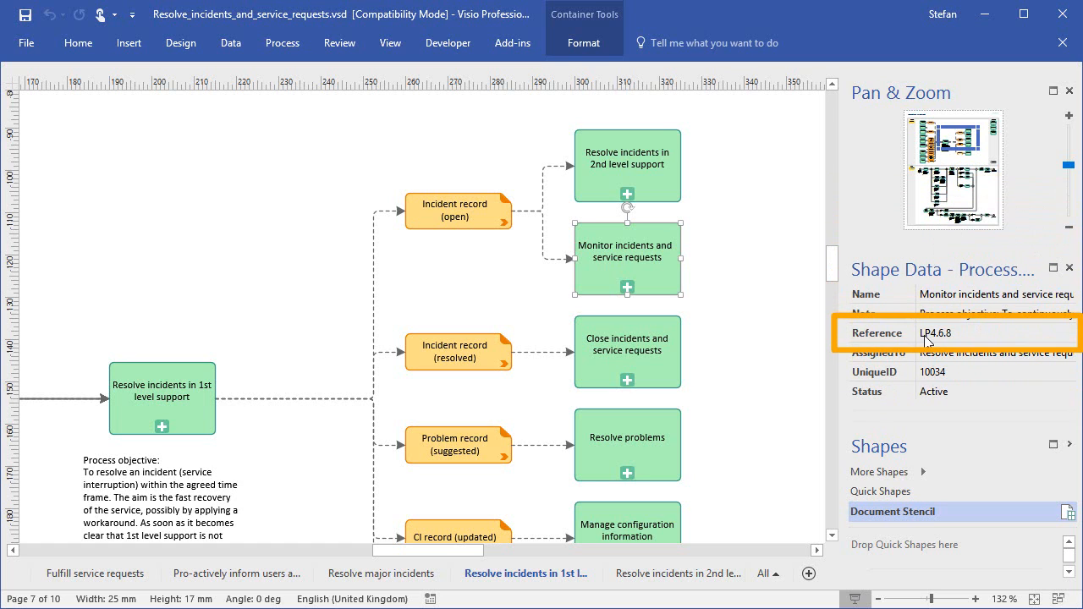
{"action": "left_click", "coordinate": [927, 353]}
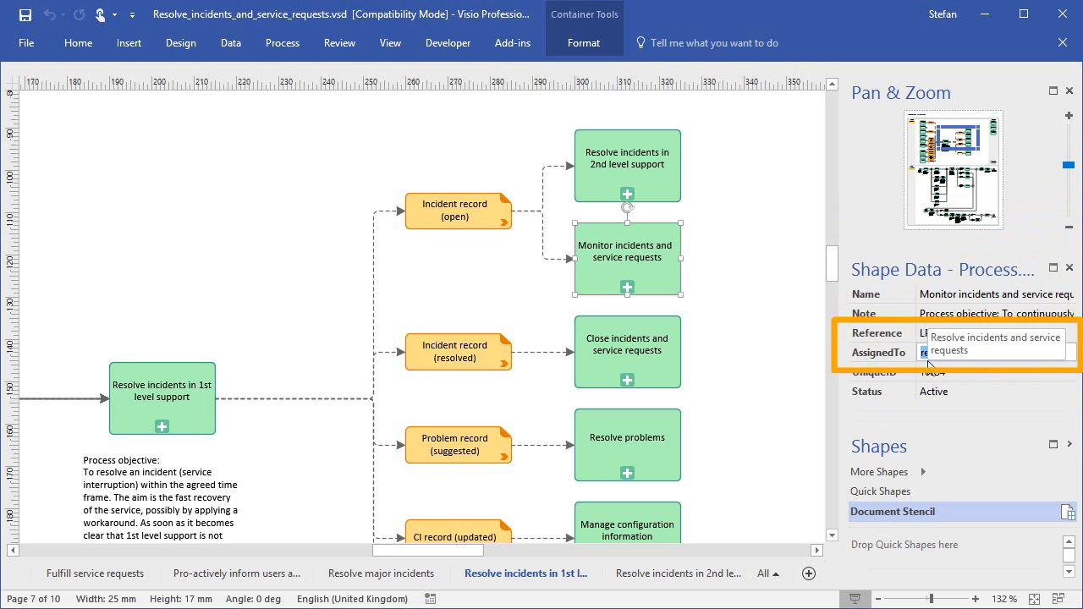
{"action": "left_click", "coordinate": [929, 373]}
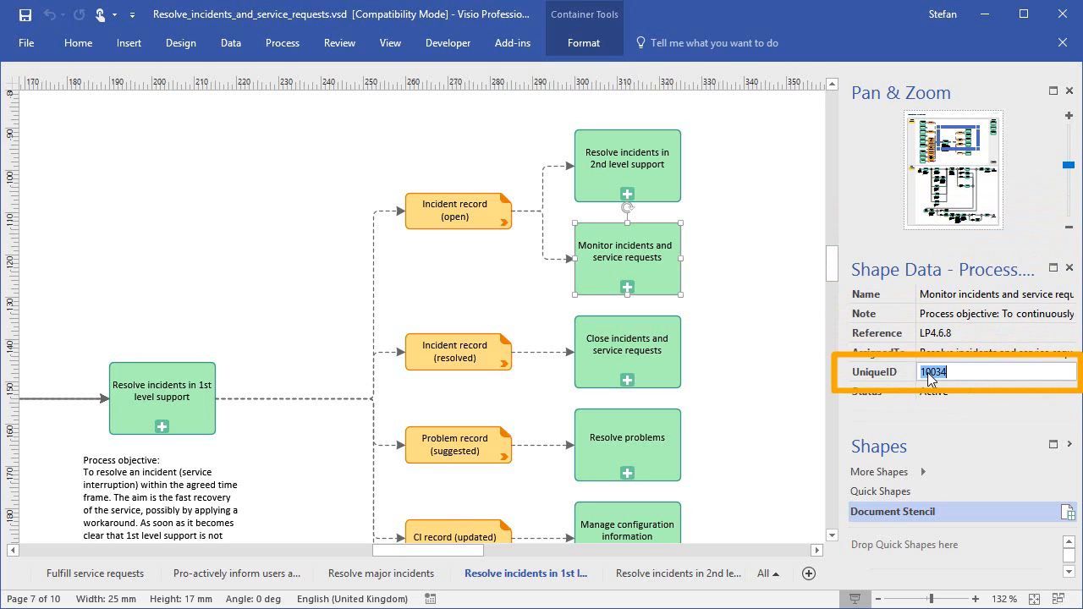
Step: Set the Monitor incidents and service requests process status to In planning, return it to Active, and deselect the shape
{"action": "left_click", "coordinate": [928, 392]}
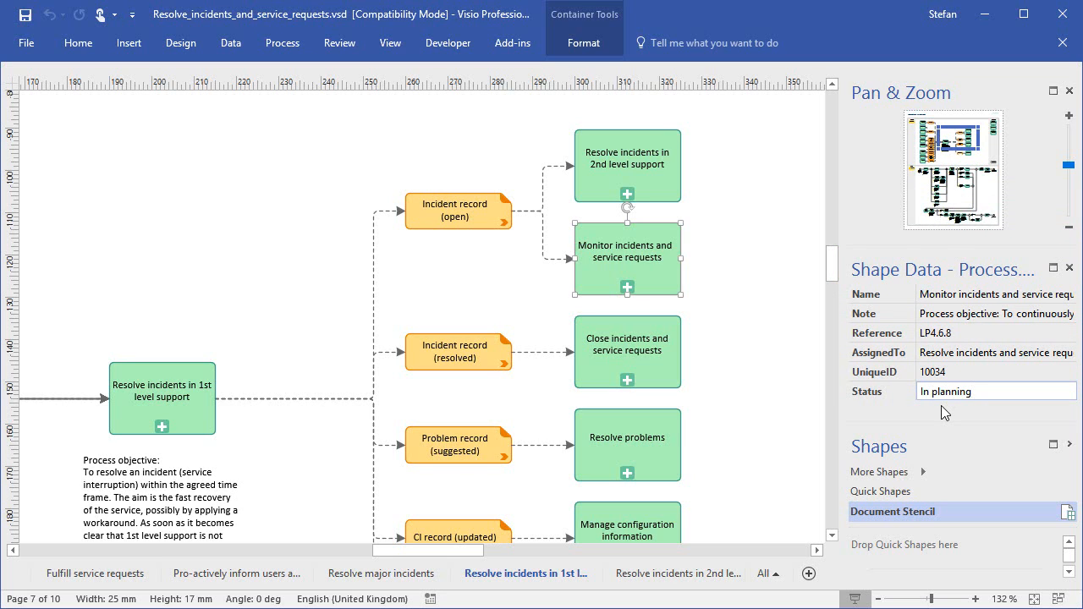
{"action": "key", "text": "Return"}
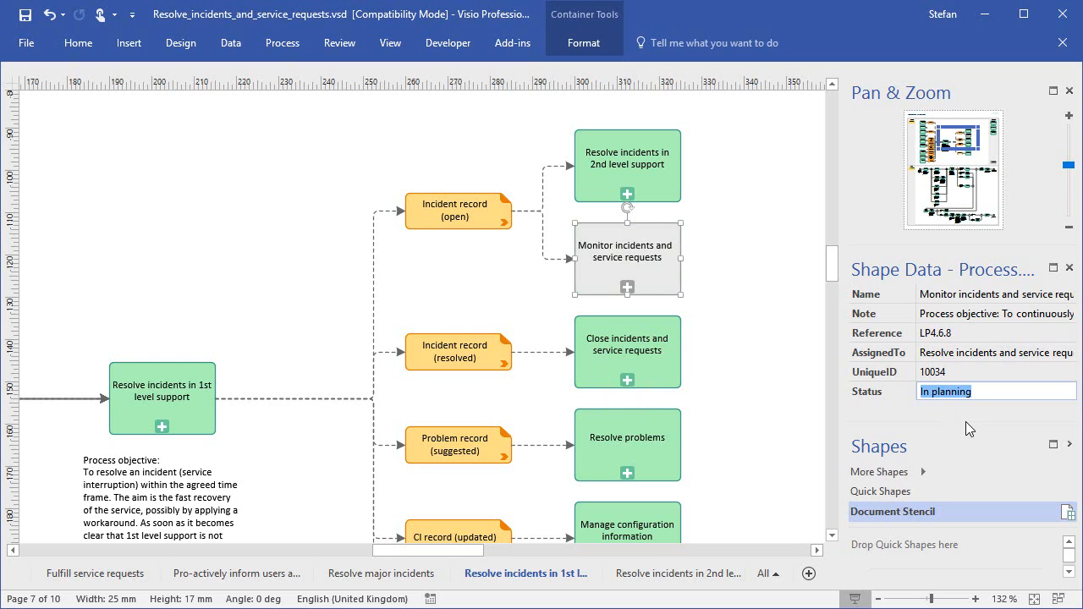
{"action": "type", "text": "Active"}
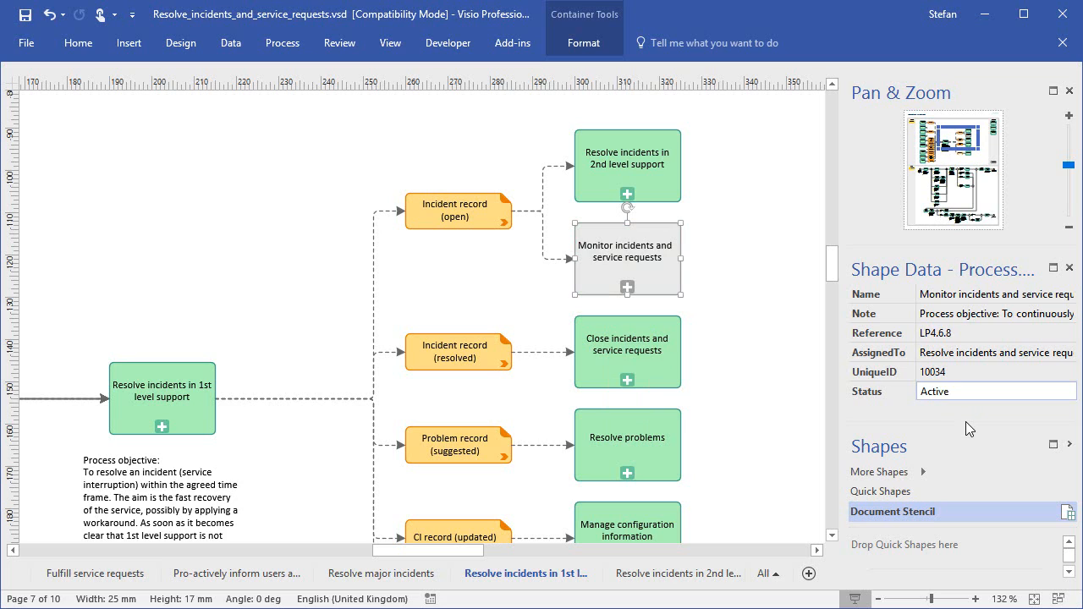
{"action": "key", "text": "Tab"}
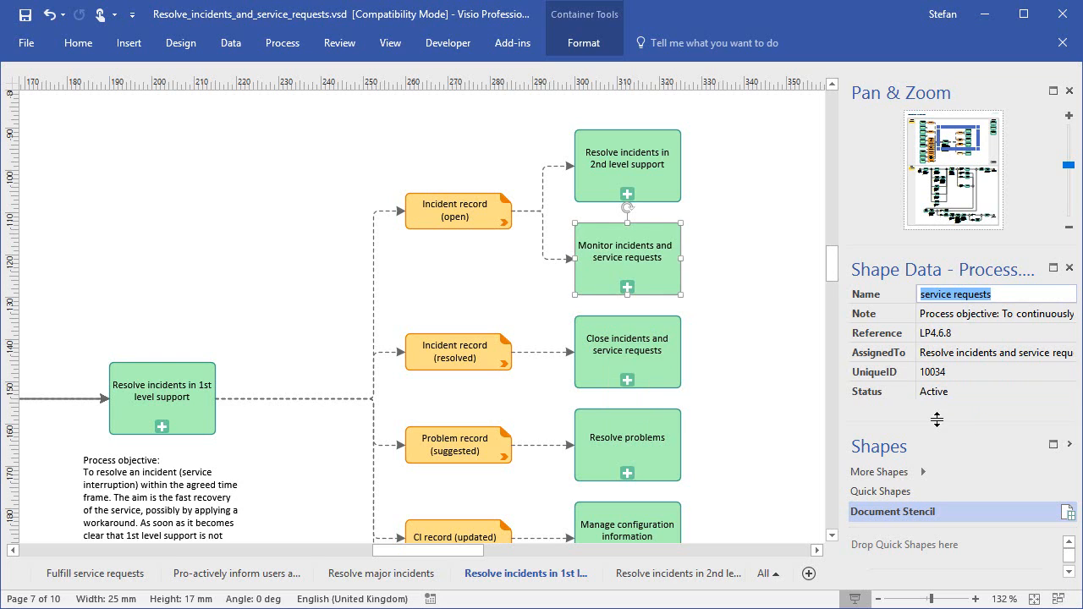
{"action": "left_click", "coordinate": [748, 345]}
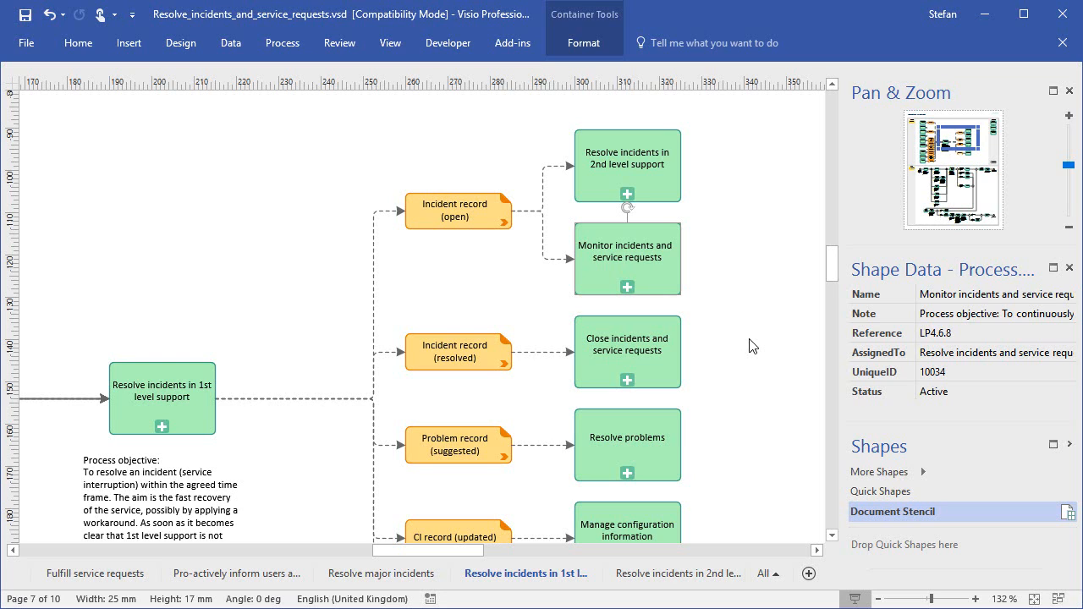
{"action": "left_click", "coordinate": [750, 345]}
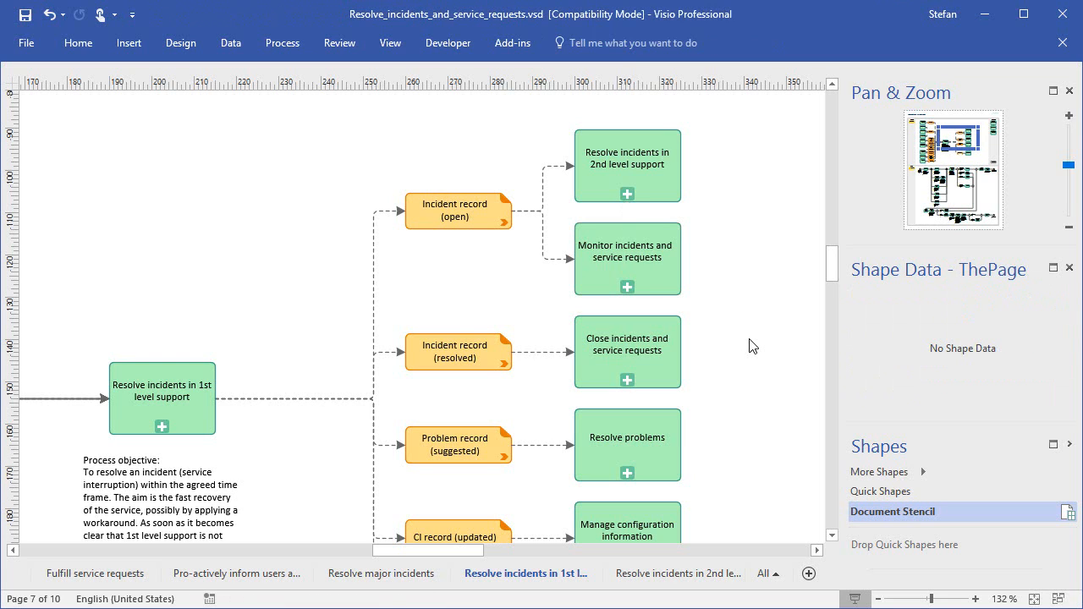
{"action": "left_click", "coordinate": [513, 43]}
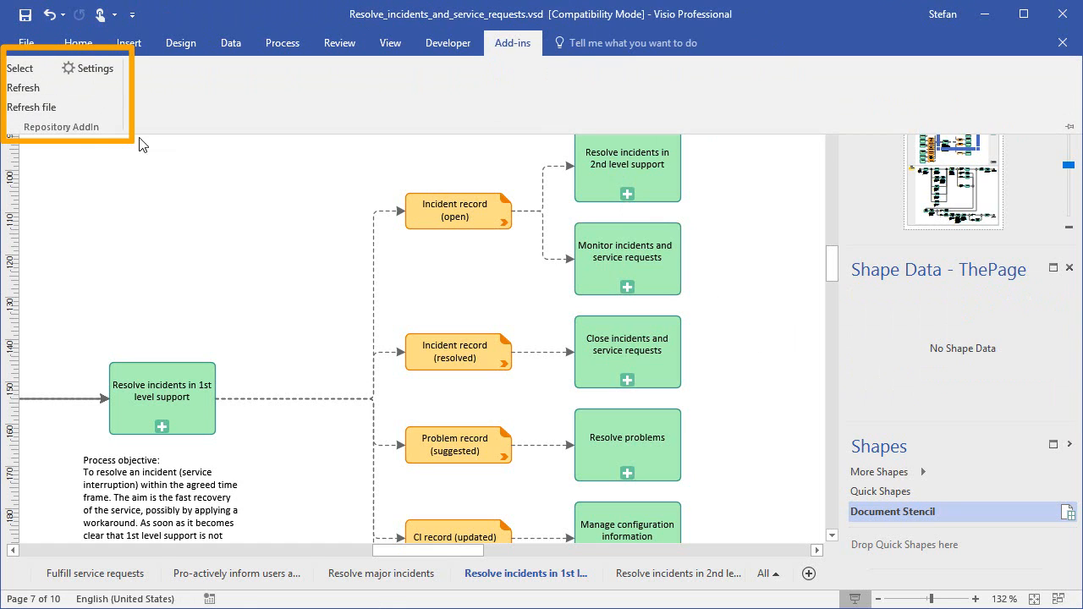
{"action": "left_click", "coordinate": [749, 293]}
Step: Place a Process shape from the document stencil directly above the Resolve incidents in 2nd level support process
{"action": "left_click_drag", "start_coordinate": [833, 272], "coordinate": [835, 260]}
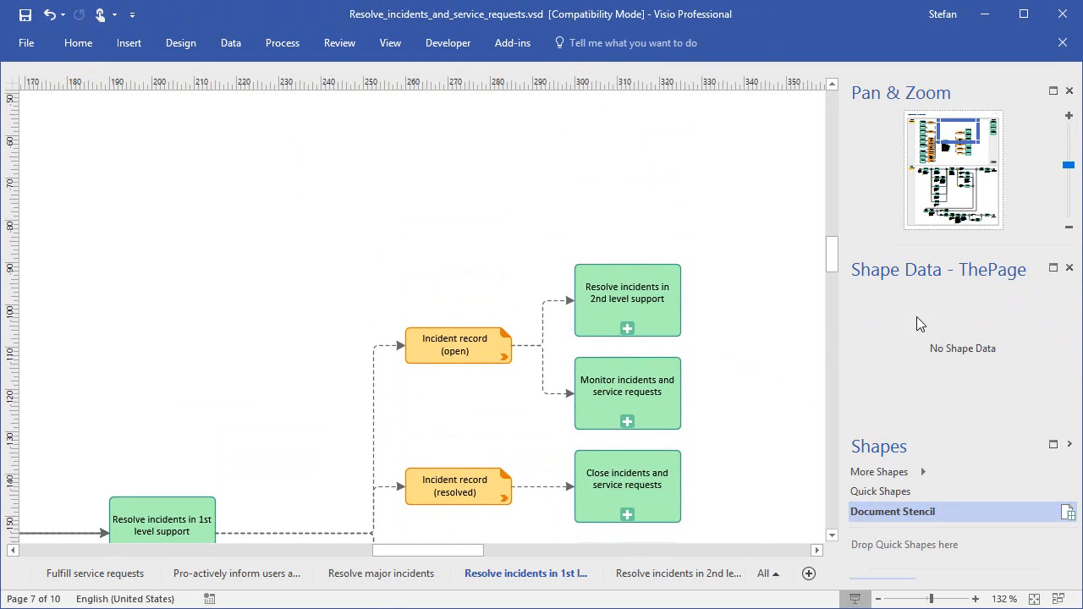
{"action": "left_click", "coordinate": [1052, 444]}
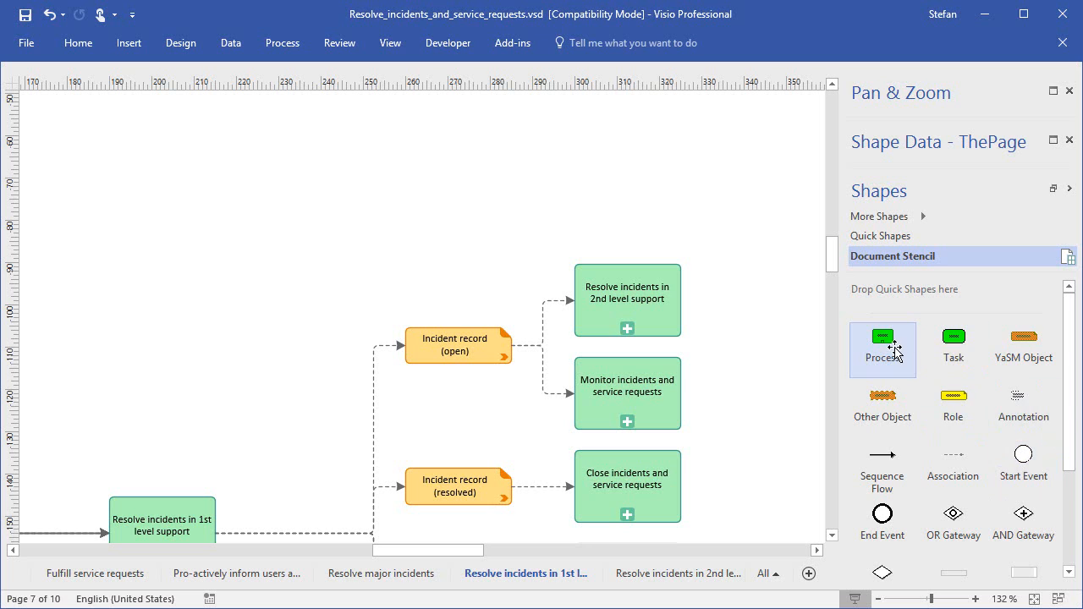
{"action": "left_click_drag", "start_coordinate": [888, 343], "coordinate": [624, 207]}
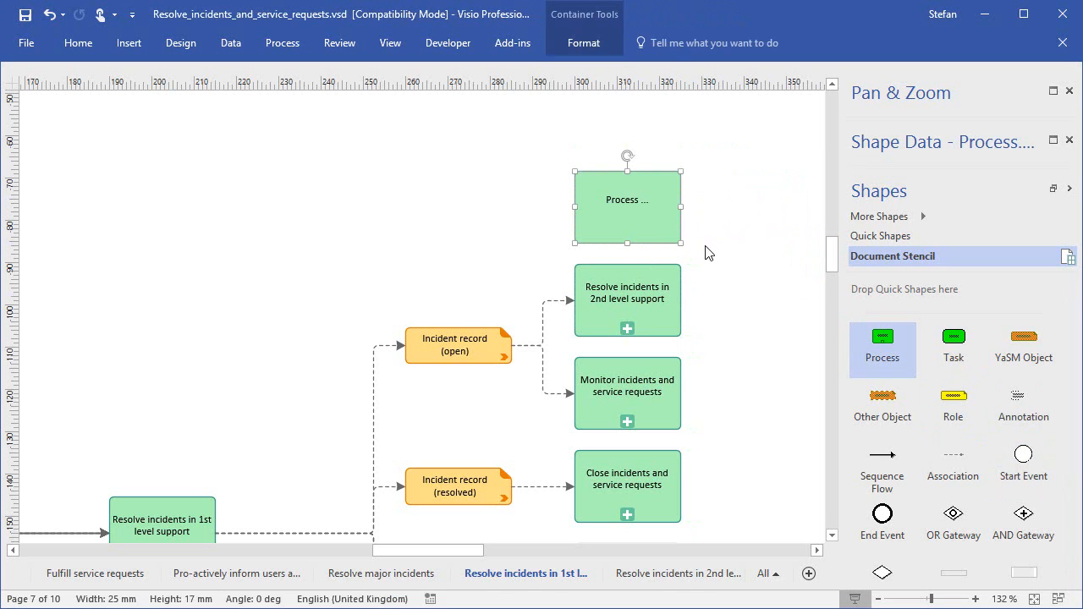
{"action": "left_click", "coordinate": [1052, 190]}
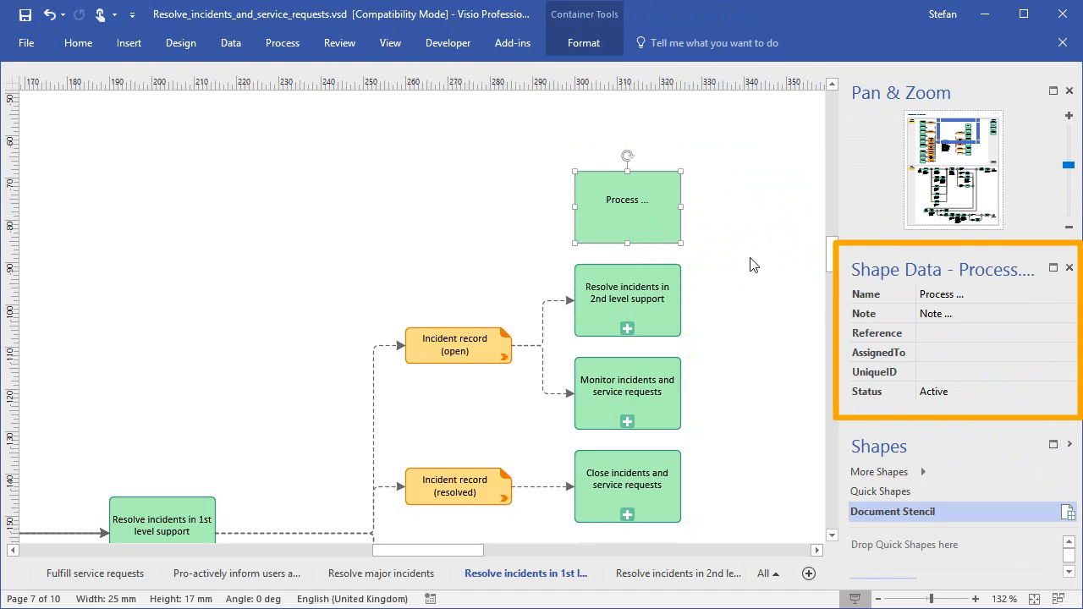
Step: Search the repository for "problem" and assign the Analyze and resolve problems record to the new process shape
{"action": "left_click", "coordinate": [513, 42]}
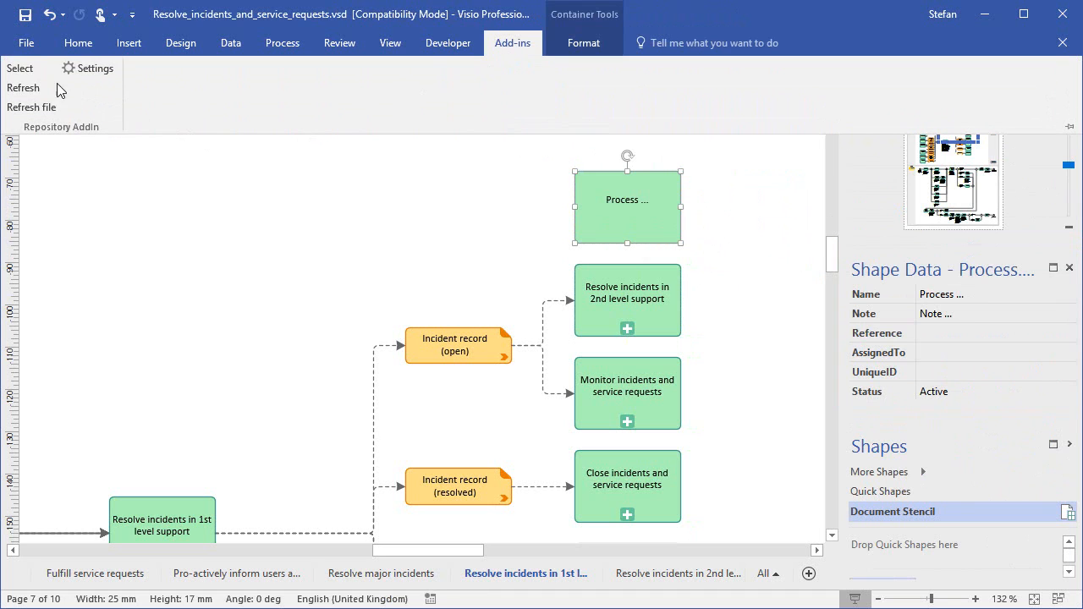
{"action": "left_click", "coordinate": [21, 71]}
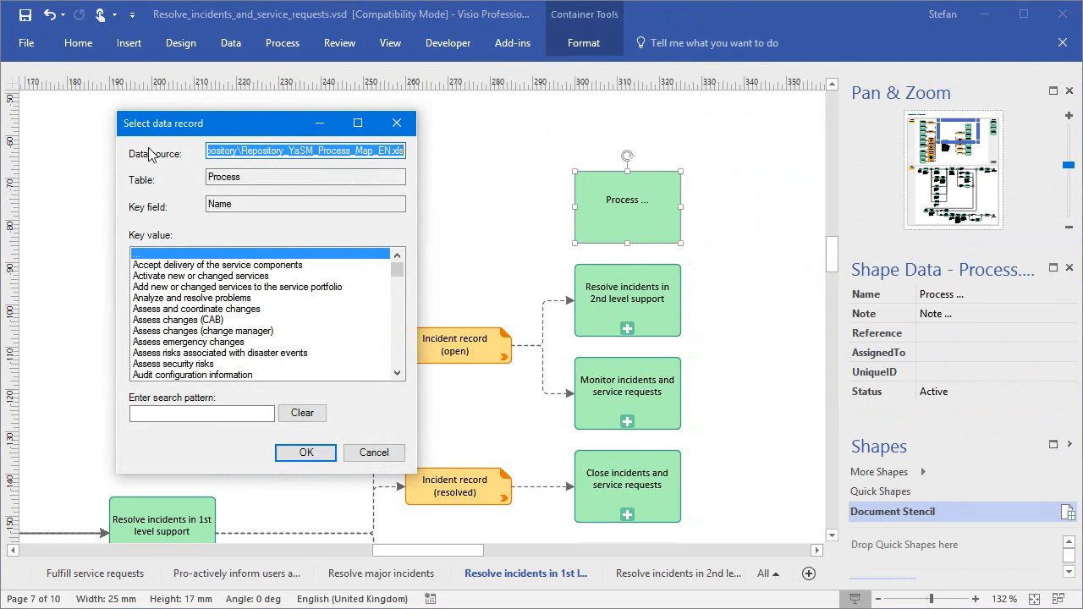
{"action": "left_click_drag", "start_coordinate": [159, 127], "coordinate": [283, 122]}
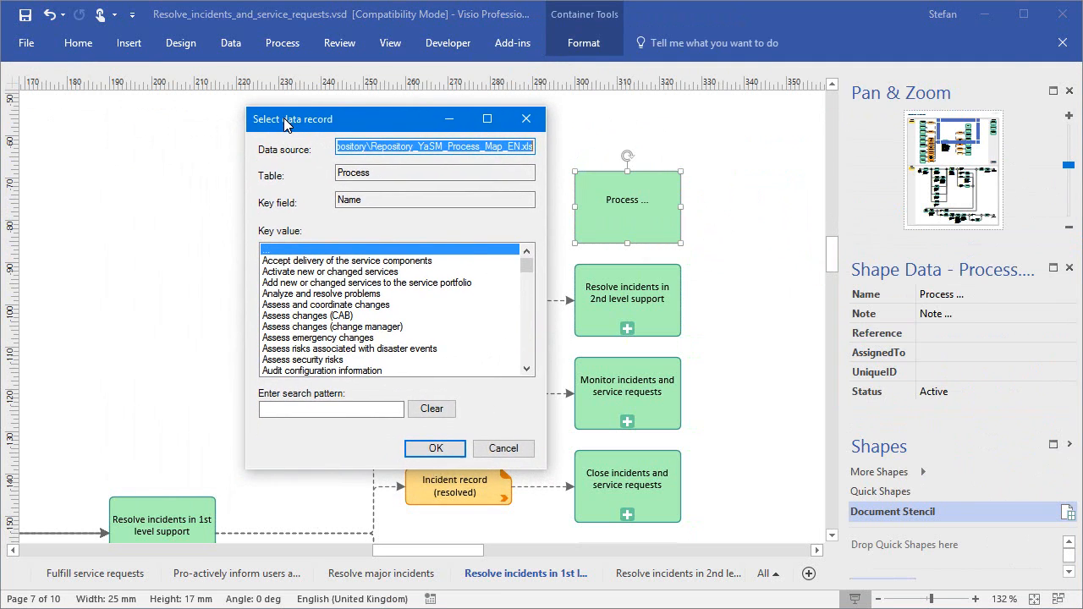
{"action": "left_click", "coordinate": [318, 410]}
{"action": "type", "text": "problem"}
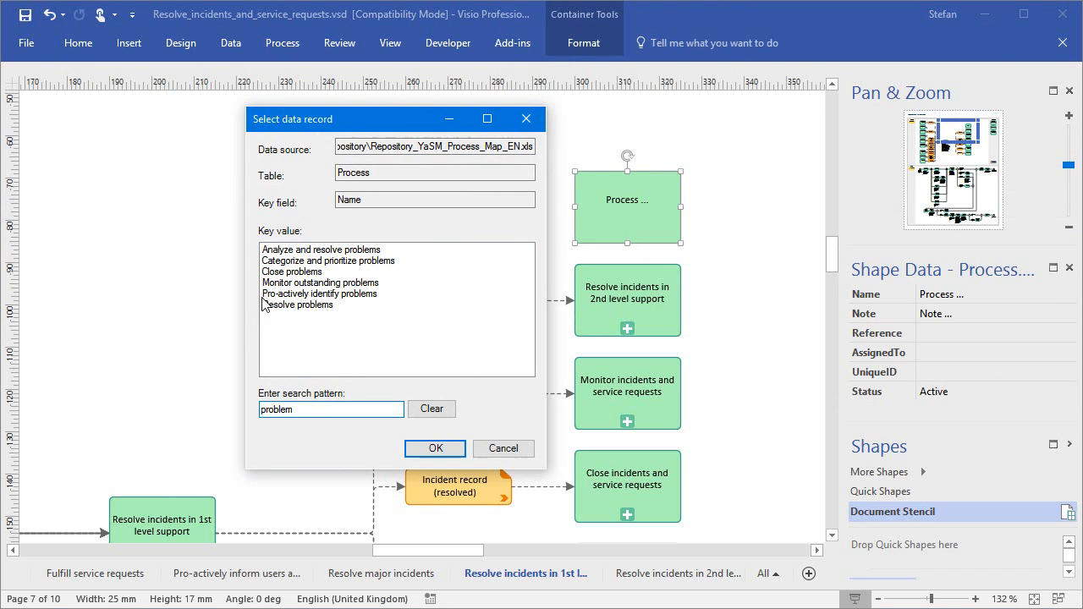
{"action": "left_click", "coordinate": [273, 251]}
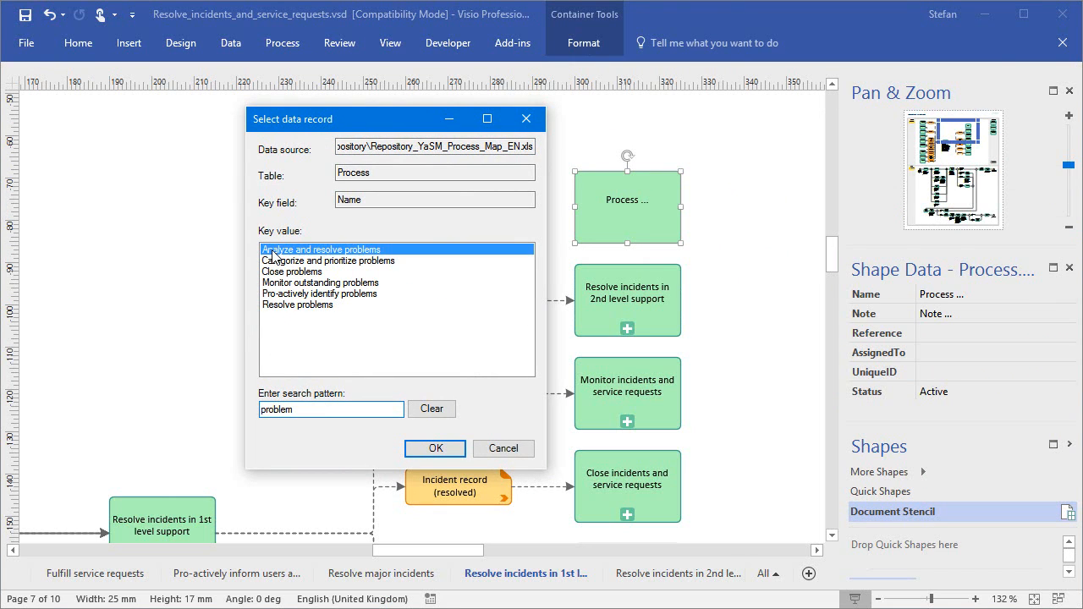
{"action": "left_click", "coordinate": [429, 453]}
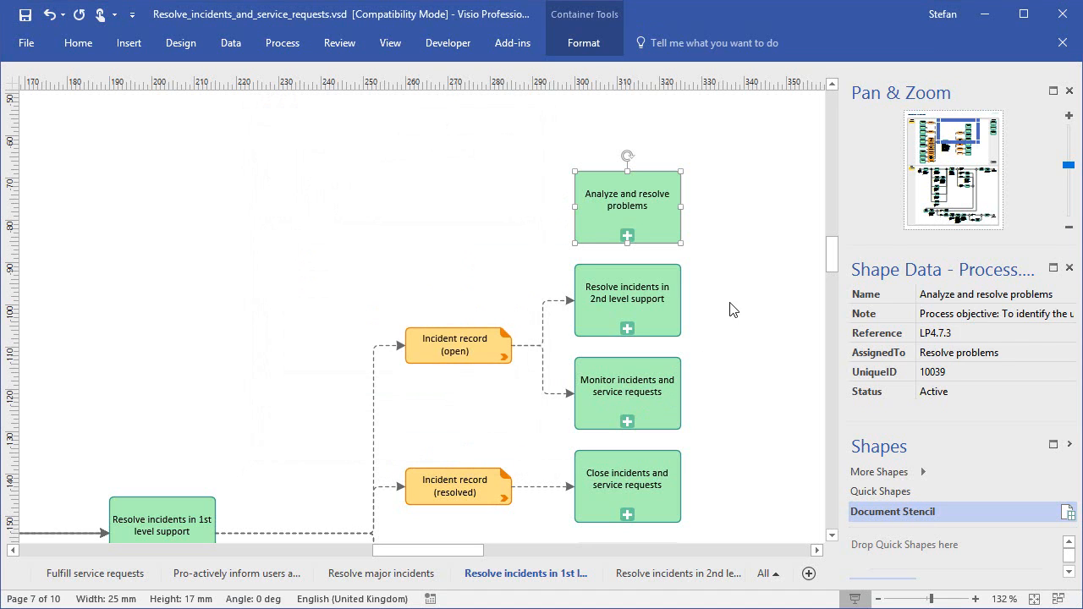
Step: Check the new process shape's Analyze and resolve problems hyperlink
{"action": "right_click", "coordinate": [676, 212]}
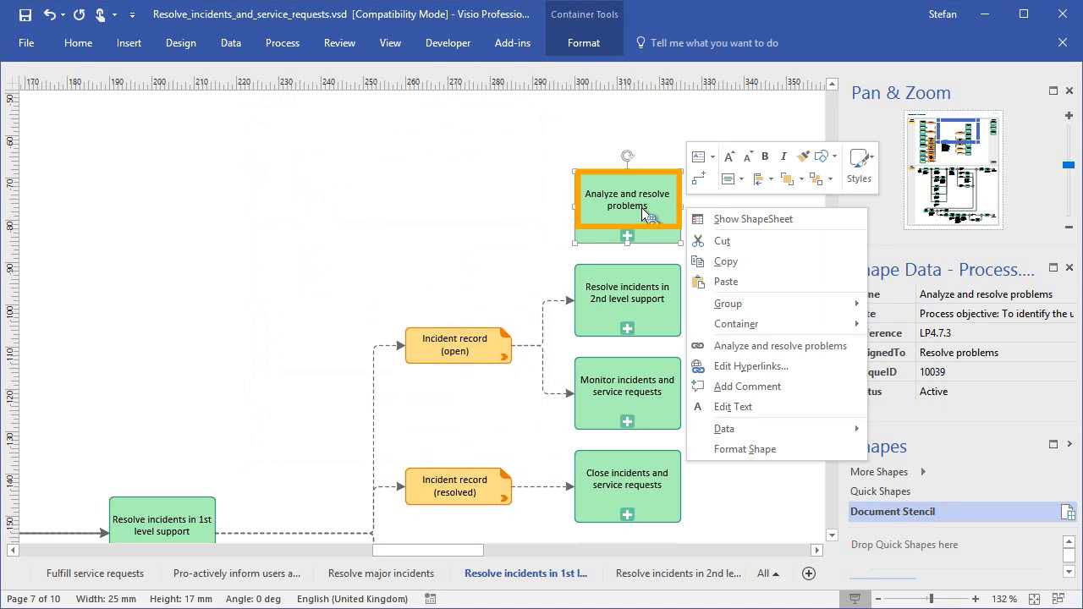
{"action": "left_click", "coordinate": [736, 349]}
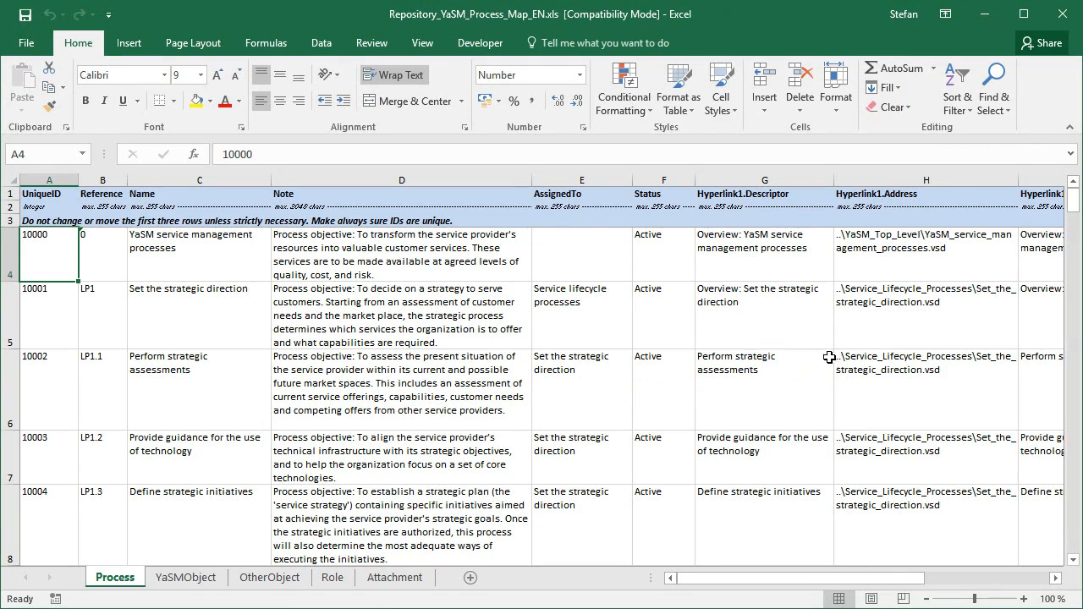
Step: In the Excel workbook Repository_YaSM_Process_Map_EN.xls, examine the Monitor incidents and service requests record on the Process sheet, including its hyperlink columns
{"action": "left_click", "coordinate": [1076, 208]}
{"action": "left_click_drag", "start_coordinate": [1076, 207], "coordinate": [1077, 242]}
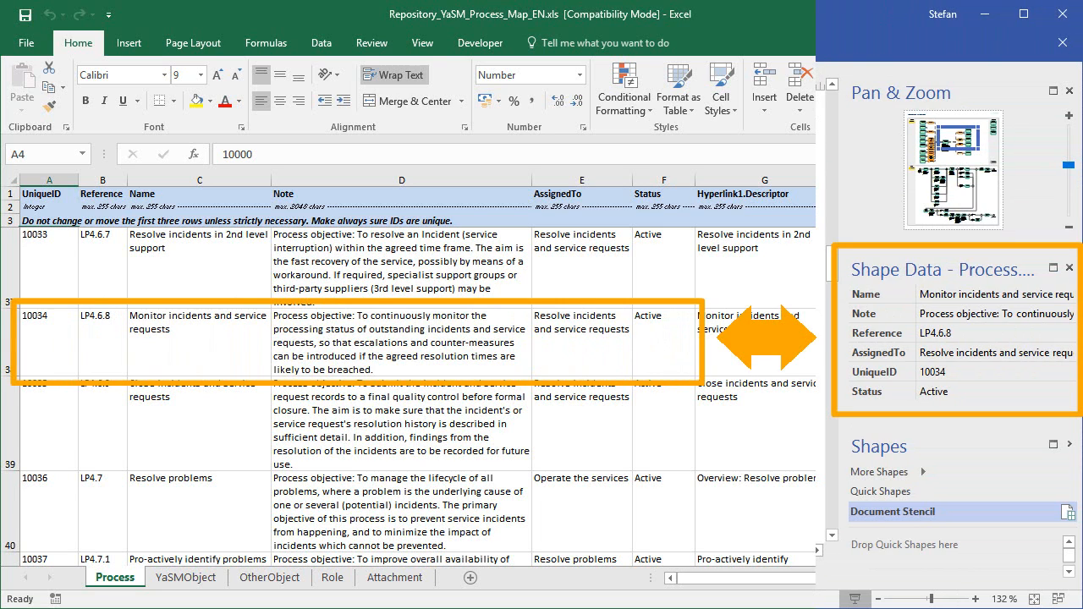
{"action": "left_click_drag", "start_coordinate": [916, 581], "coordinate": [1005, 589]}
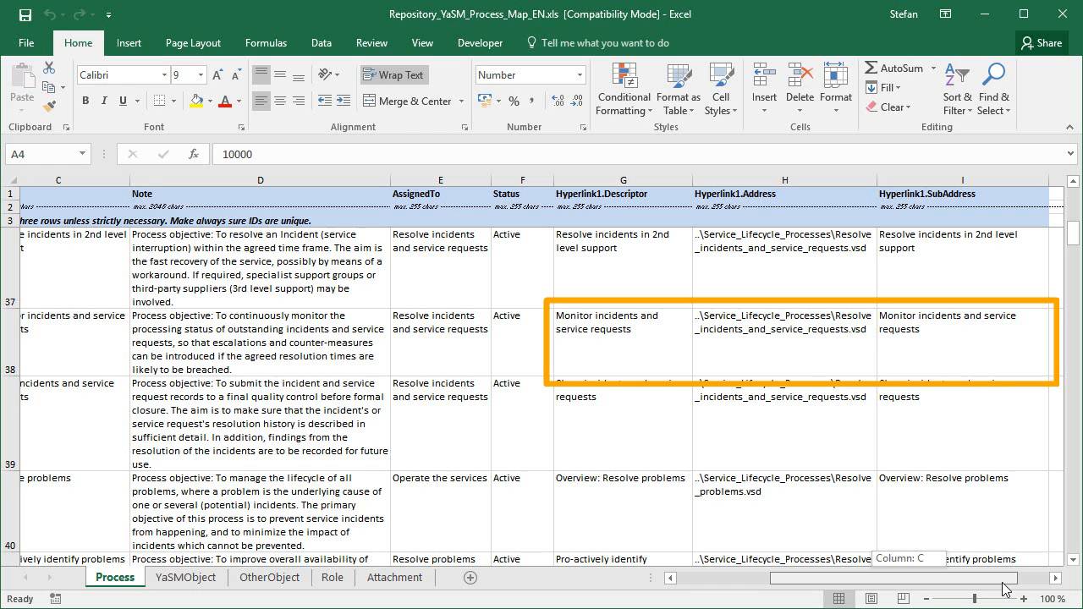
{"action": "left_click_drag", "start_coordinate": [1005, 589], "coordinate": [910, 584]}
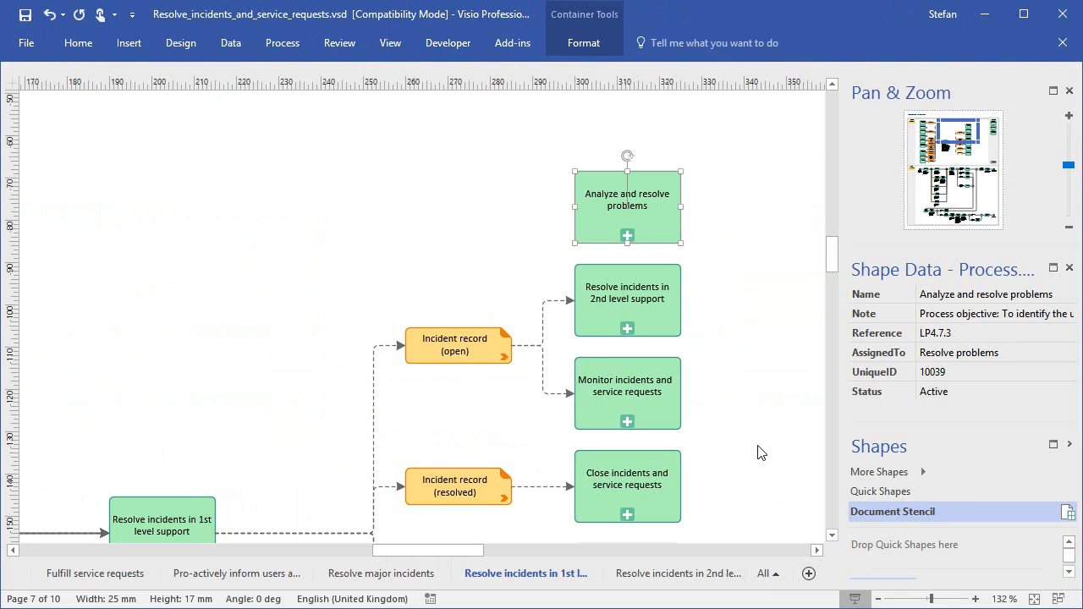
Step: In Visio, place a YaSM Object left of Analyze and resolve problems and assign it the repository record Problem record (suggested)
{"action": "left_click", "coordinate": [1054, 444]}
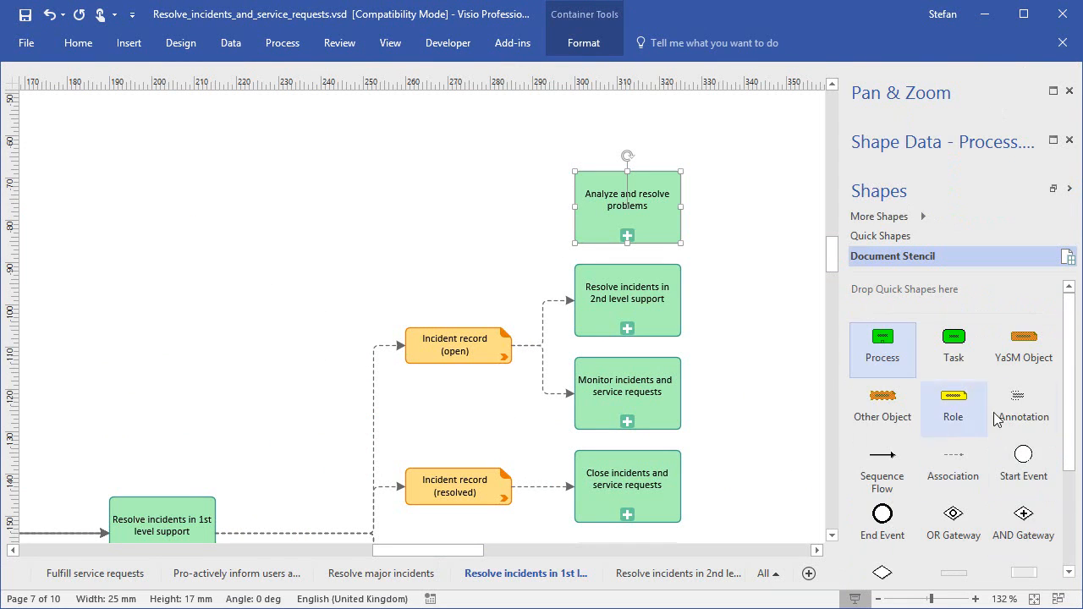
{"action": "left_click_drag", "start_coordinate": [1023, 343], "coordinate": [458, 214]}
{"action": "left_click", "coordinate": [512, 42]}
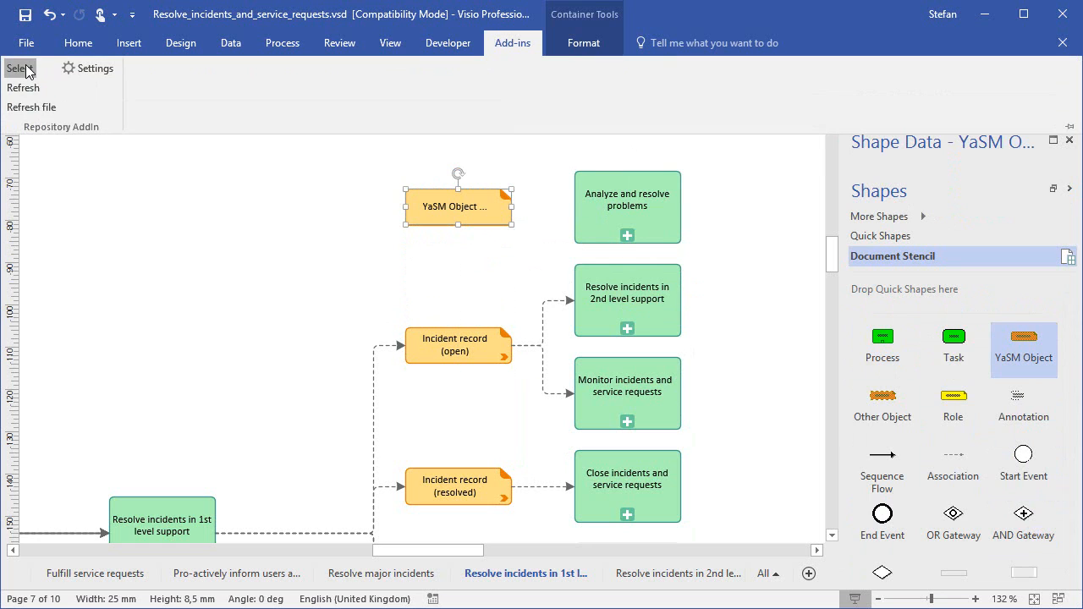
{"action": "left_click", "coordinate": [26, 71]}
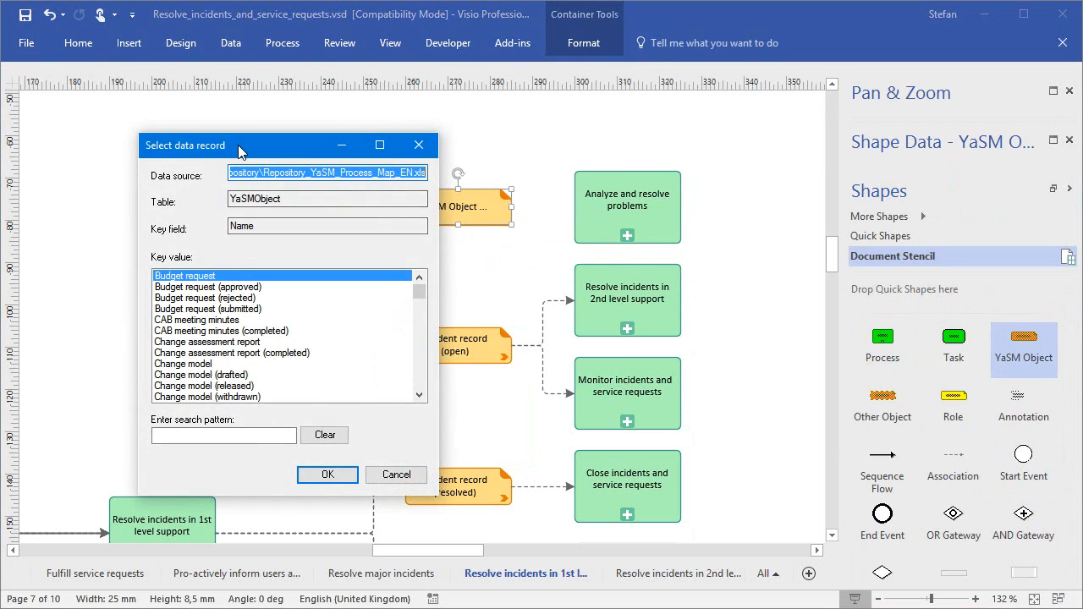
{"action": "left_click_drag", "start_coordinate": [233, 145], "coordinate": [168, 145]}
{"action": "left_click", "coordinate": [159, 430]}
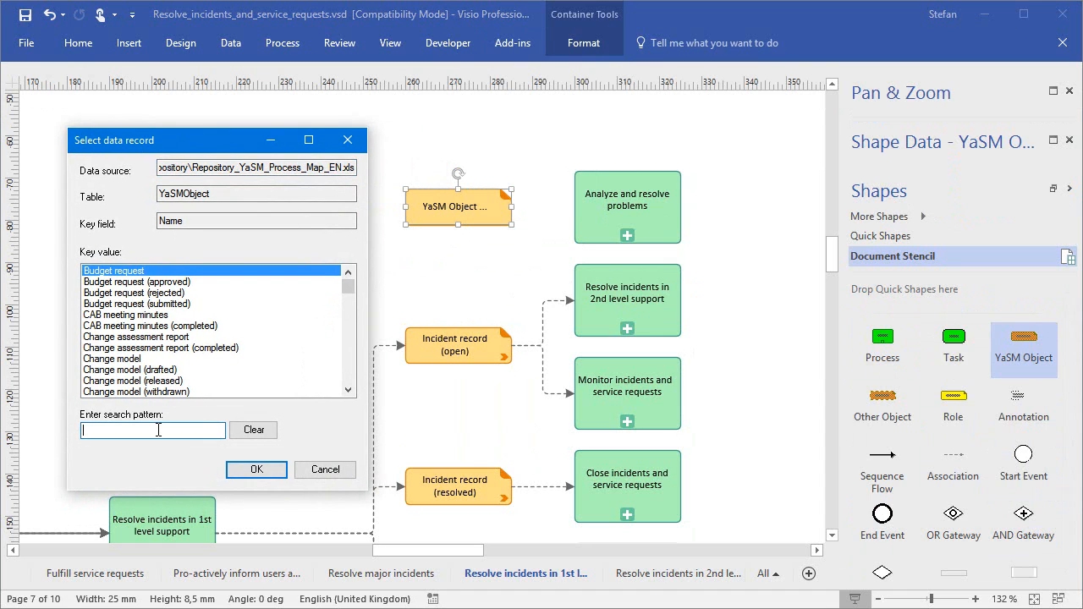
{"action": "type", "text": "problem"}
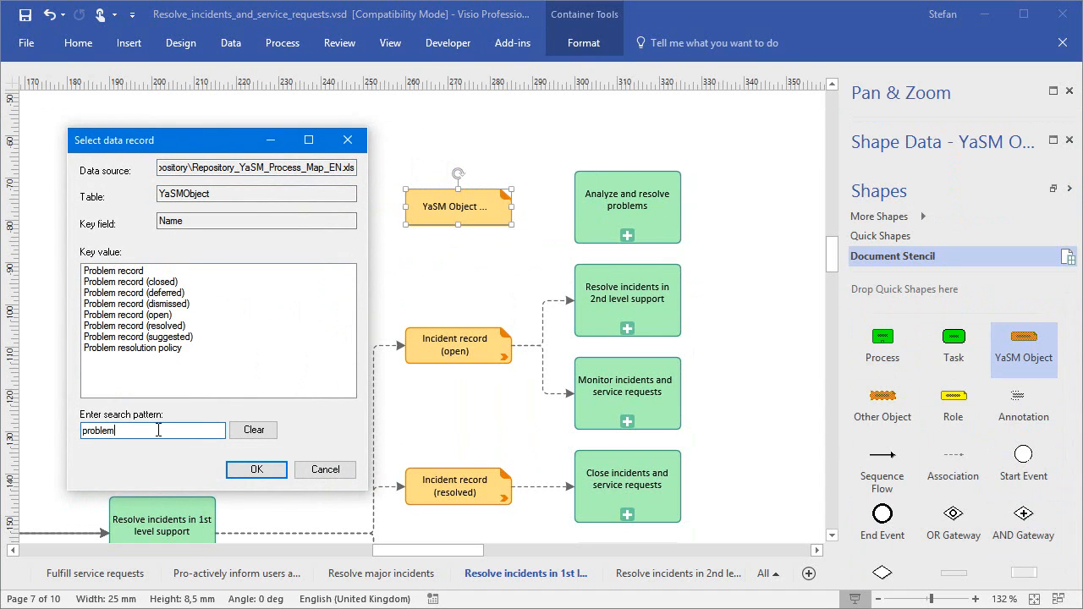
{"action": "left_click", "coordinate": [146, 339]}
{"action": "left_click", "coordinate": [256, 470]}
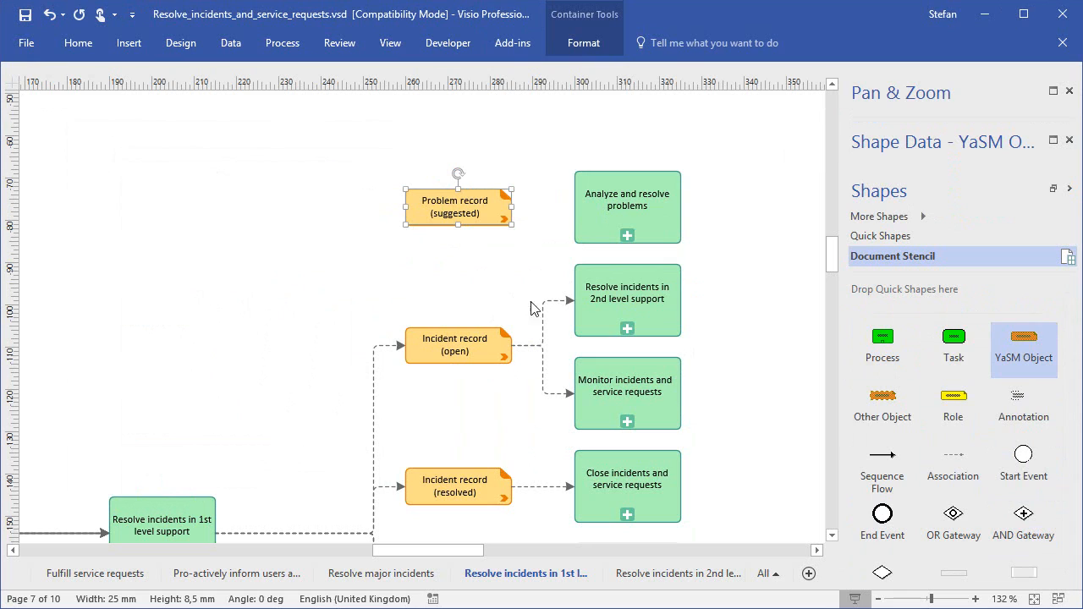
Step: Check the hyperlinks and shape data of the new Problem record (suggested) object
{"action": "right_click", "coordinate": [483, 219]}
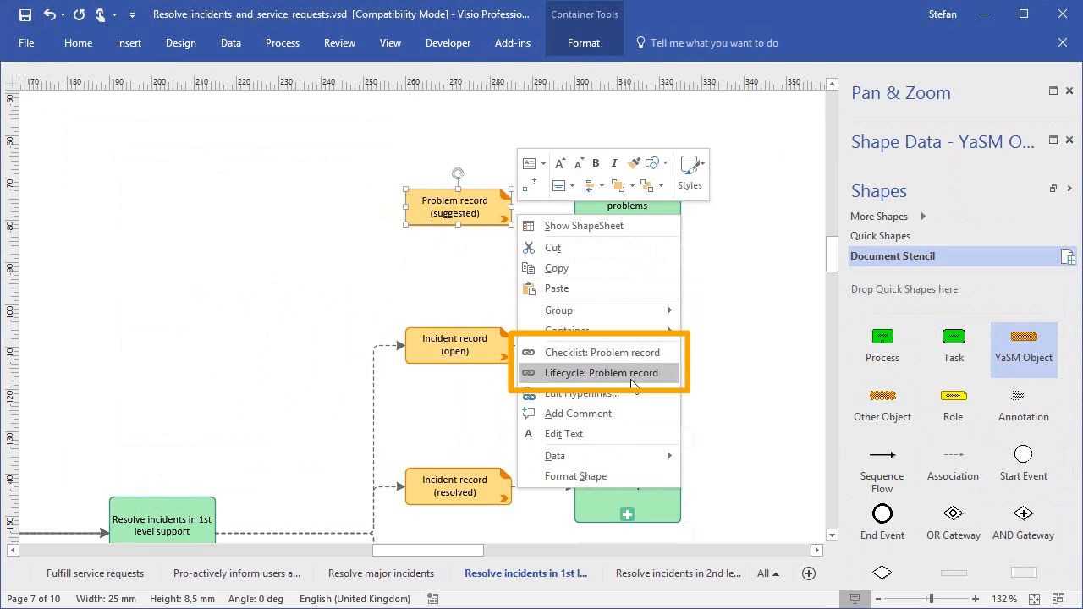
{"action": "key", "text": "Escape"}
{"action": "left_click", "coordinate": [1052, 189]}
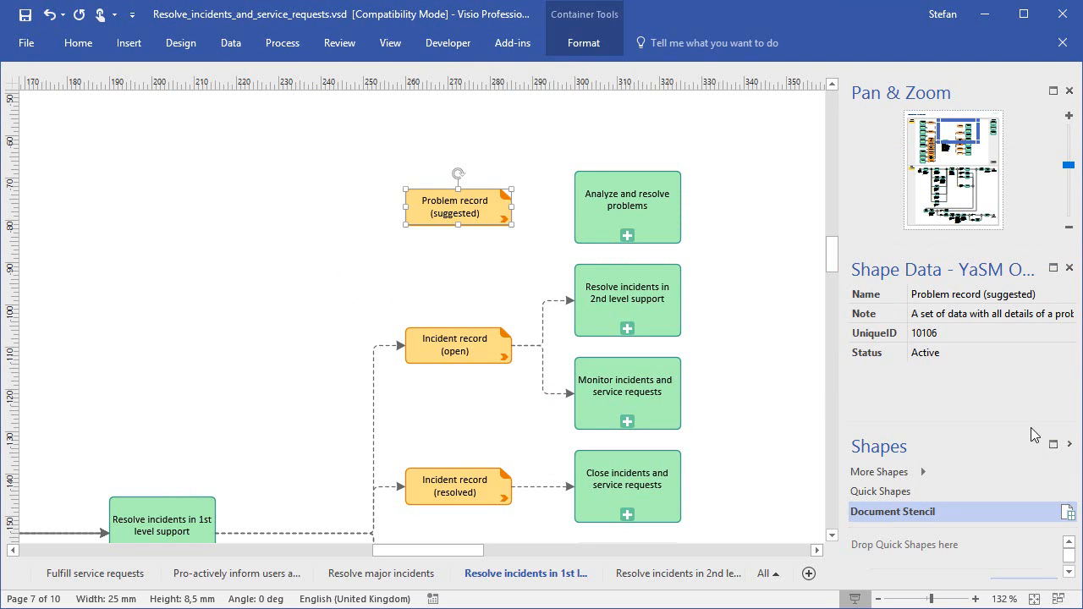
Step: Connect Resolve incidents in 1st level support to the new Problem record (suggested), and that object to Analyze and resolve problems, using Associations
{"action": "left_click", "coordinate": [1052, 444]}
{"action": "left_click_drag", "start_coordinate": [953, 464], "coordinate": [215, 533]}
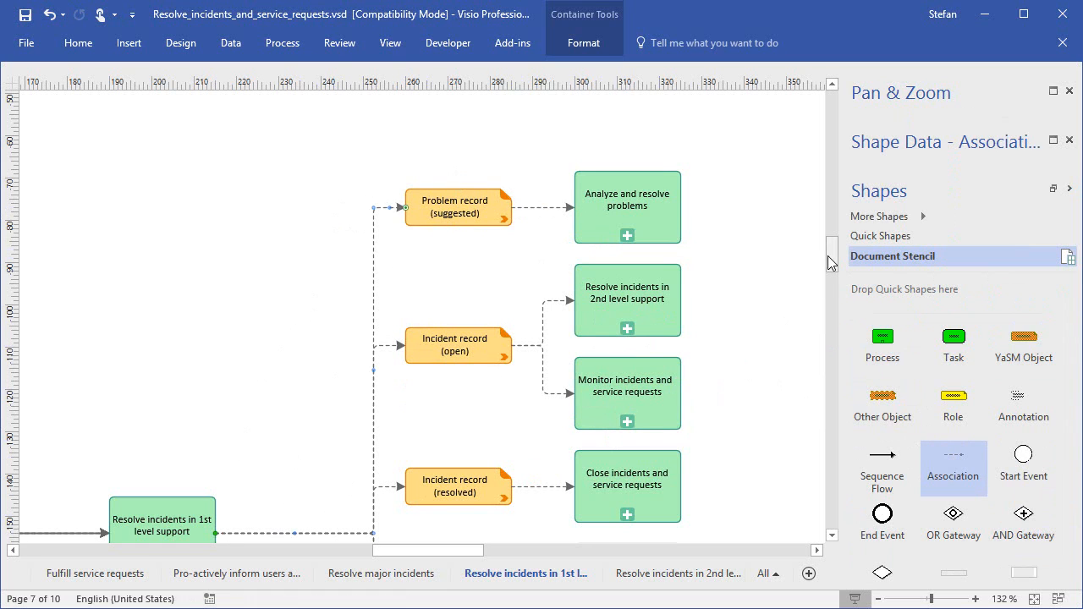
Step: Extend the page downward to a height of about 627 mm and add a Swim Lane beneath the existing lanes
{"action": "left_click_drag", "start_coordinate": [829, 255], "coordinate": [829, 262]}
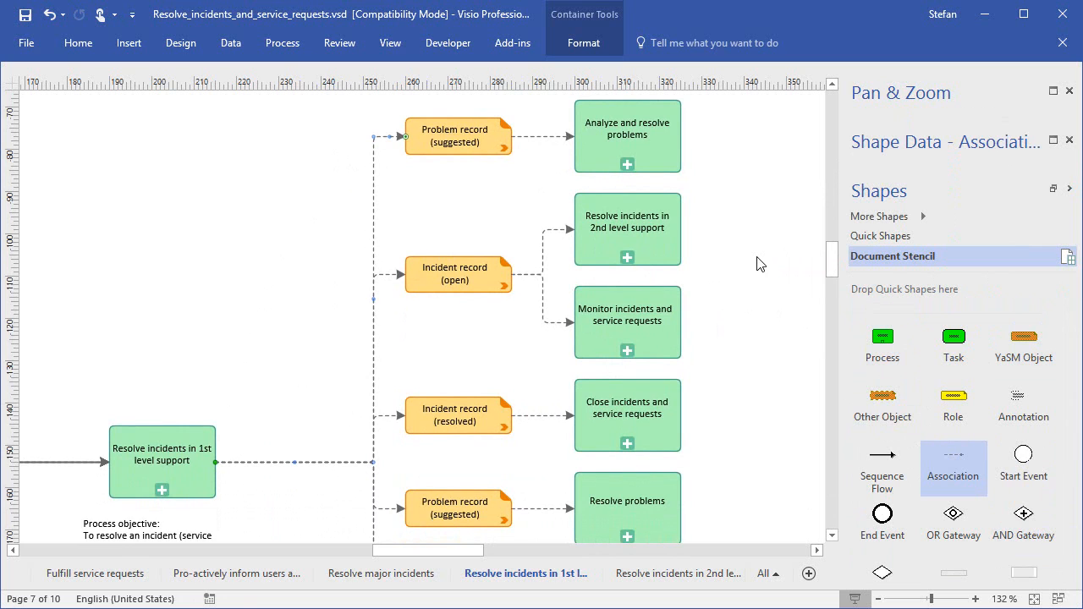
{"action": "key", "text": "ctrl+shift+w"}
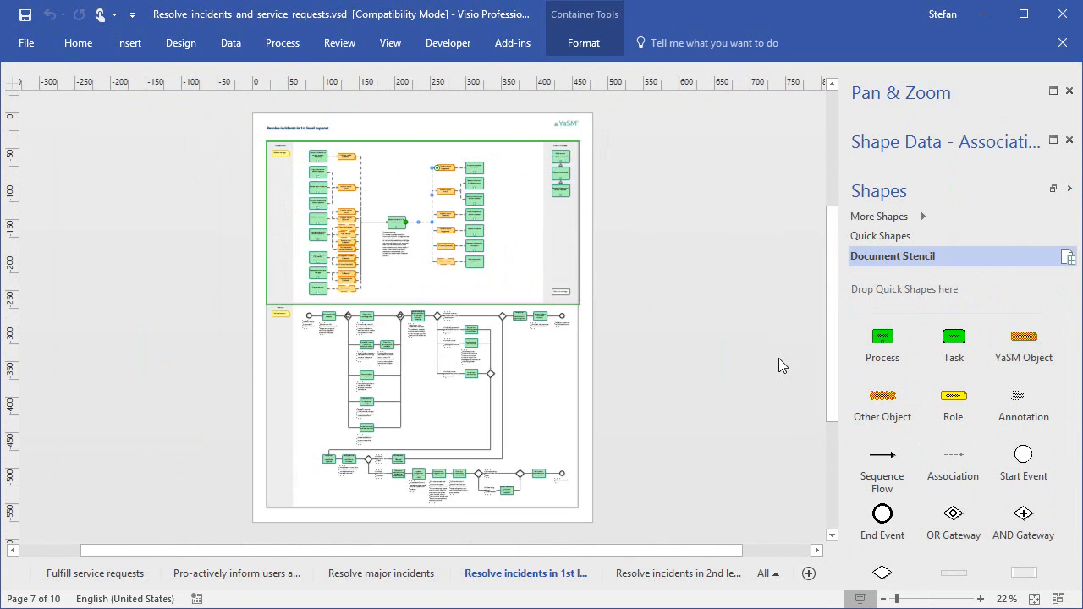
{"action": "scroll", "coordinate": [461, 417], "scroll_direction": "down", "scroll_amount": 1}
{"action": "scroll", "coordinate": [461, 416], "scroll_direction": "down", "scroll_amount": 1}
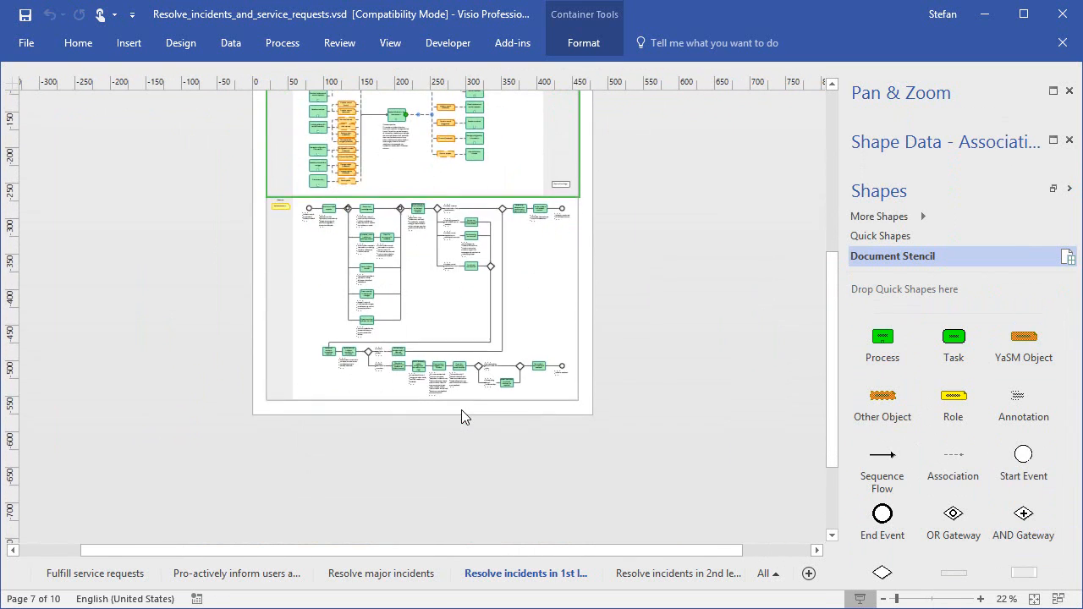
{"action": "left_click_drag", "start_coordinate": [457, 410], "coordinate": [450, 450]}
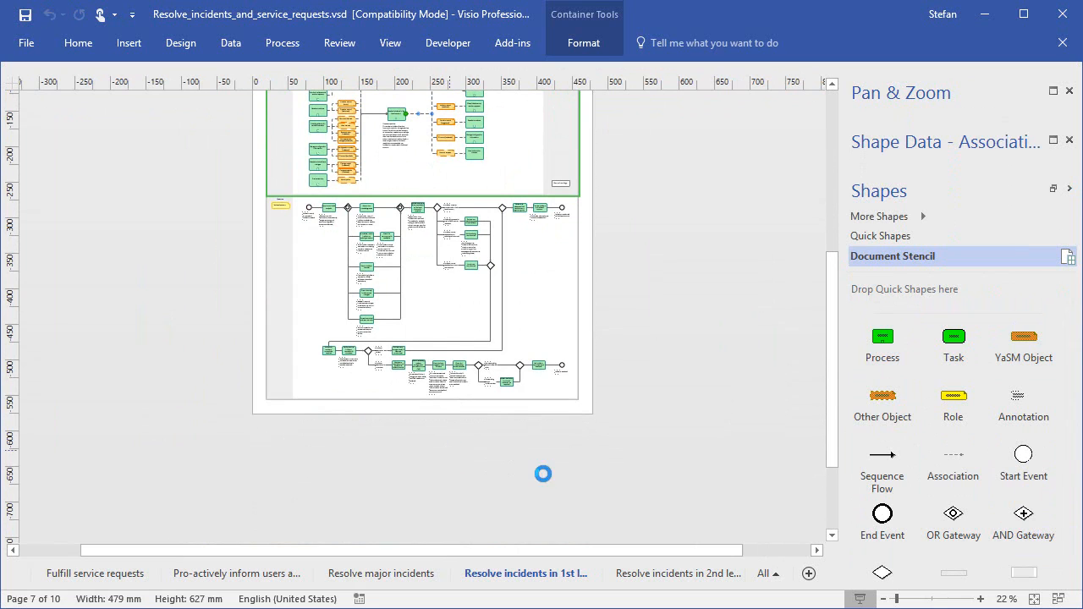
{"action": "scroll", "coordinate": [930, 414], "scroll_direction": "down", "scroll_amount": 3}
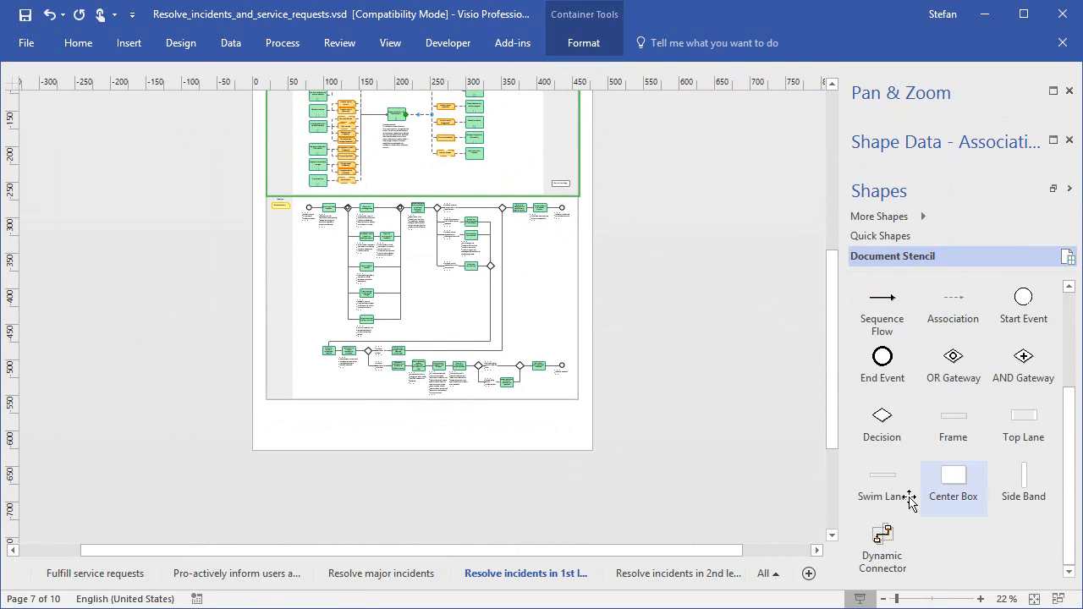
{"action": "left_click_drag", "start_coordinate": [881, 487], "coordinate": [404, 413]}
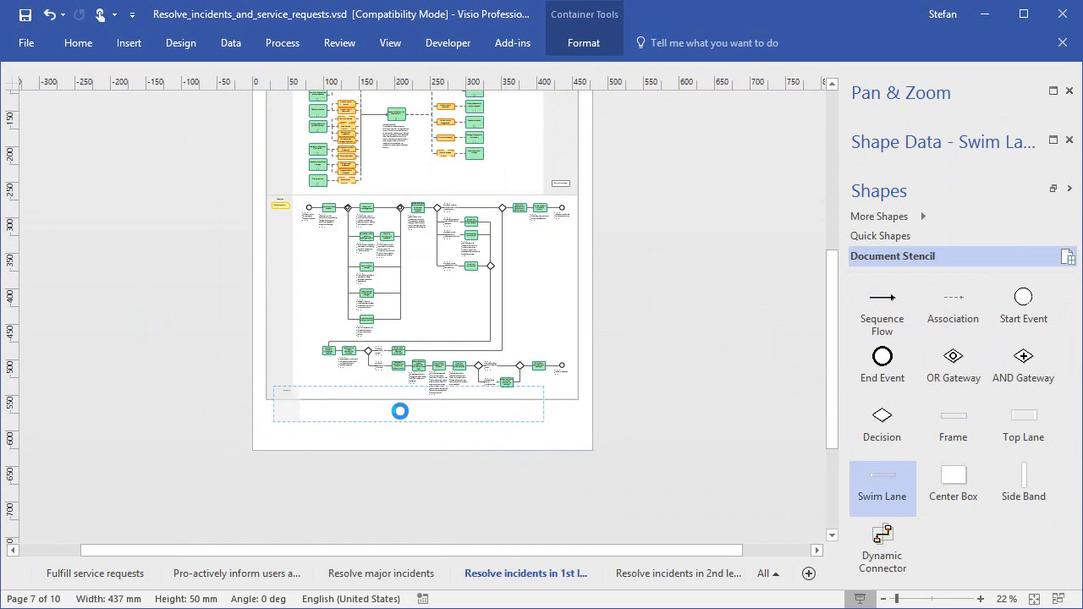
Step: Place a Role under Resource in the new swim lane and assign it the repository record 2nd level support
{"action": "scroll", "coordinate": [289, 427], "scroll_direction": "up", "scroll_amount": 5, "text": "ctrl"}
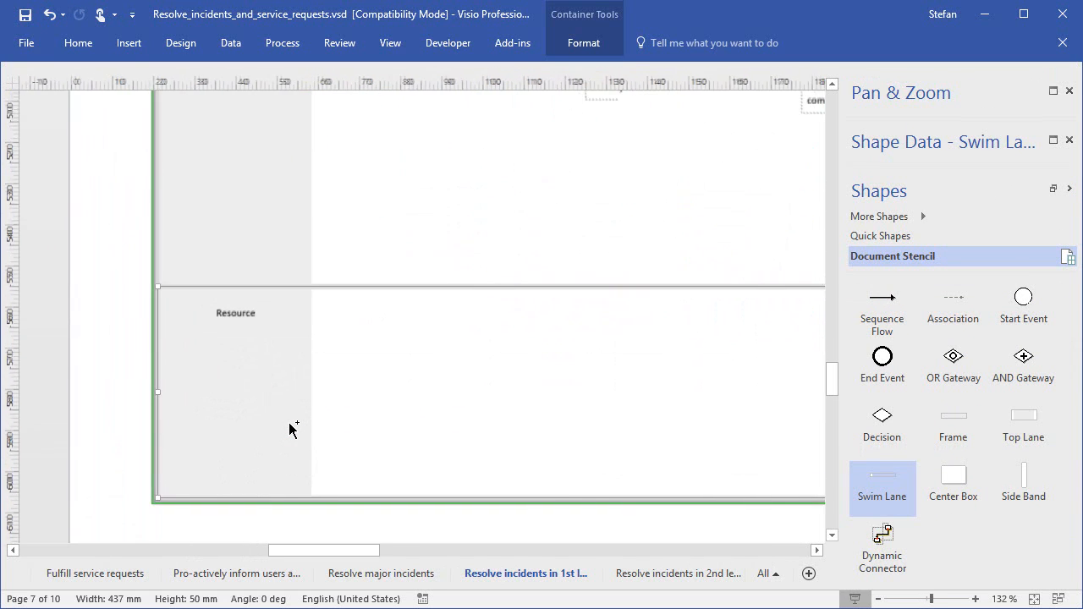
{"action": "scroll", "coordinate": [908, 525], "scroll_direction": "up", "scroll_amount": 3}
{"action": "left_click_drag", "start_coordinate": [953, 397], "coordinate": [231, 357]}
{"action": "left_click", "coordinate": [506, 47]}
{"action": "left_click", "coordinate": [17, 61]}
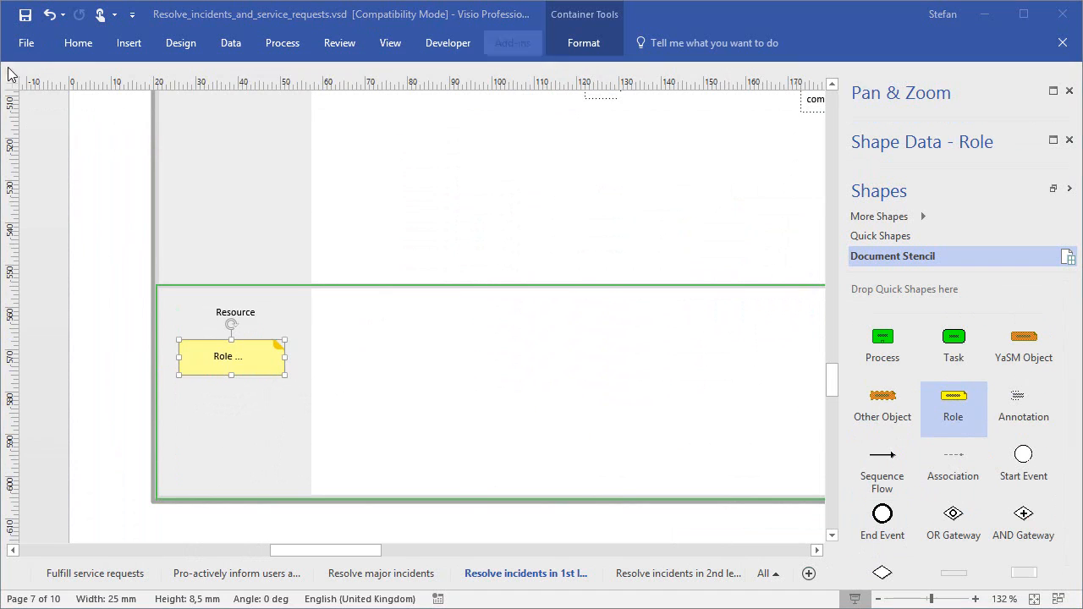
{"action": "left_click_drag", "start_coordinate": [184, 169], "coordinate": [371, 172]}
{"action": "left_click", "coordinate": [401, 312]}
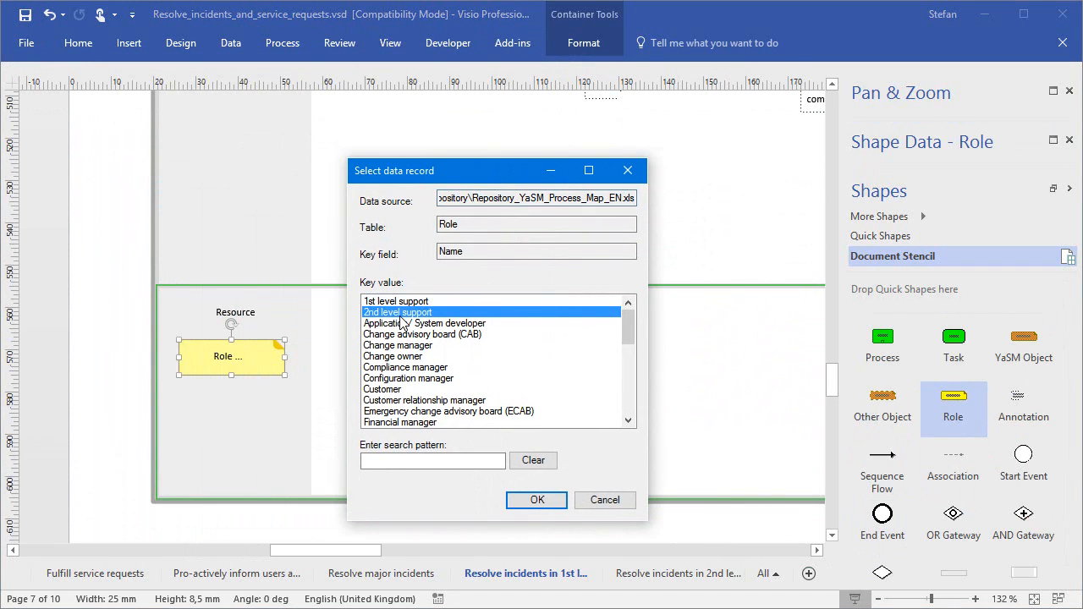
{"action": "left_click", "coordinate": [541, 500]}
{"action": "left_click", "coordinate": [1053, 190]}
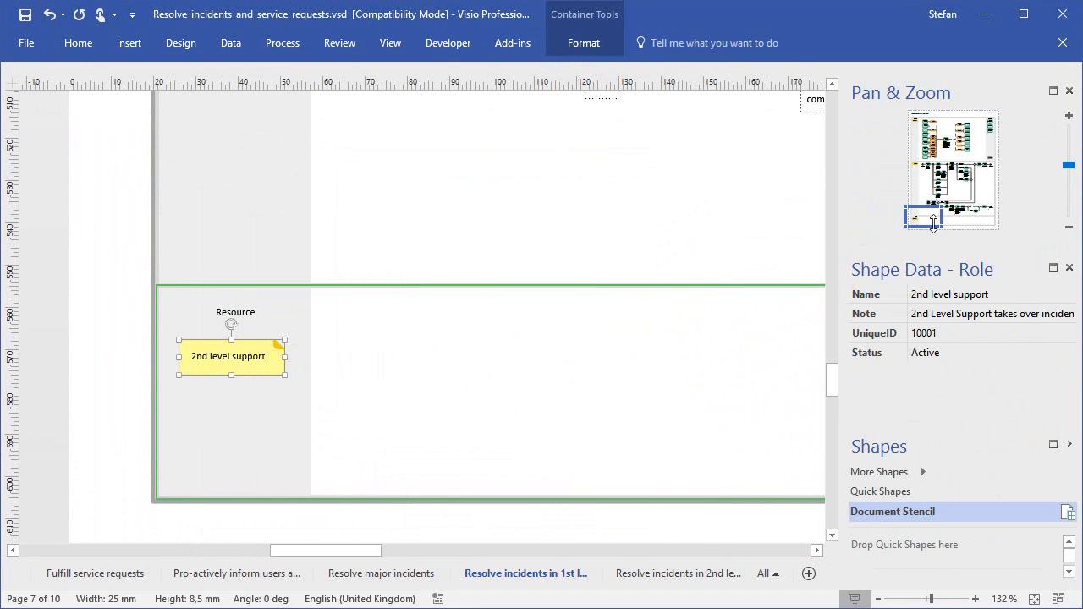
Step: Move Apply any recovery procedures required and Verify that the incident resolution is complete, with its annotation, into the 2nd level support lane
{"action": "left_click_drag", "start_coordinate": [942, 206], "coordinate": [971, 187]}
{"action": "left_click_drag", "start_coordinate": [266, 218], "coordinate": [425, 352]}
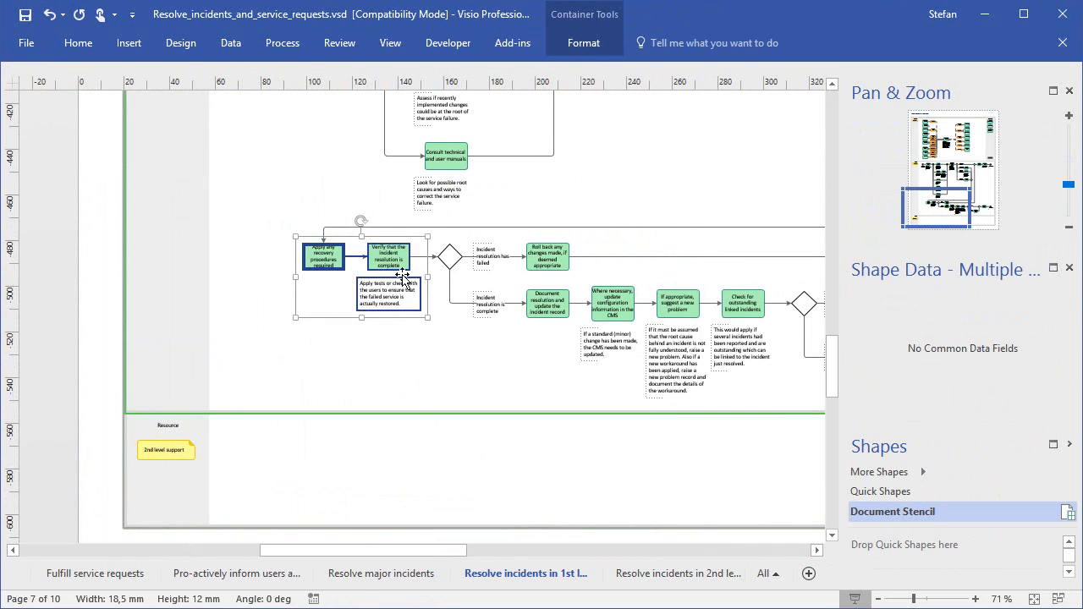
{"action": "left_click_drag", "start_coordinate": [385, 257], "coordinate": [380, 452]}
Step: Reset the Sequence Flow connector between Verify that the incident resolution is complete and the decision gateway
{"action": "left_click", "coordinate": [423, 380]}
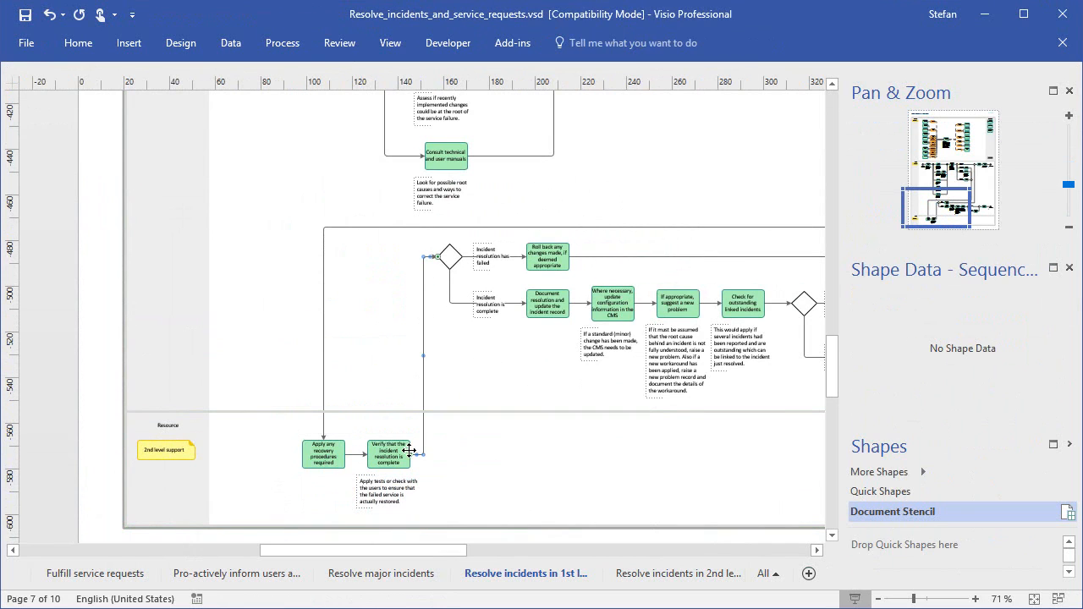
{"action": "right_click", "coordinate": [423, 295]}
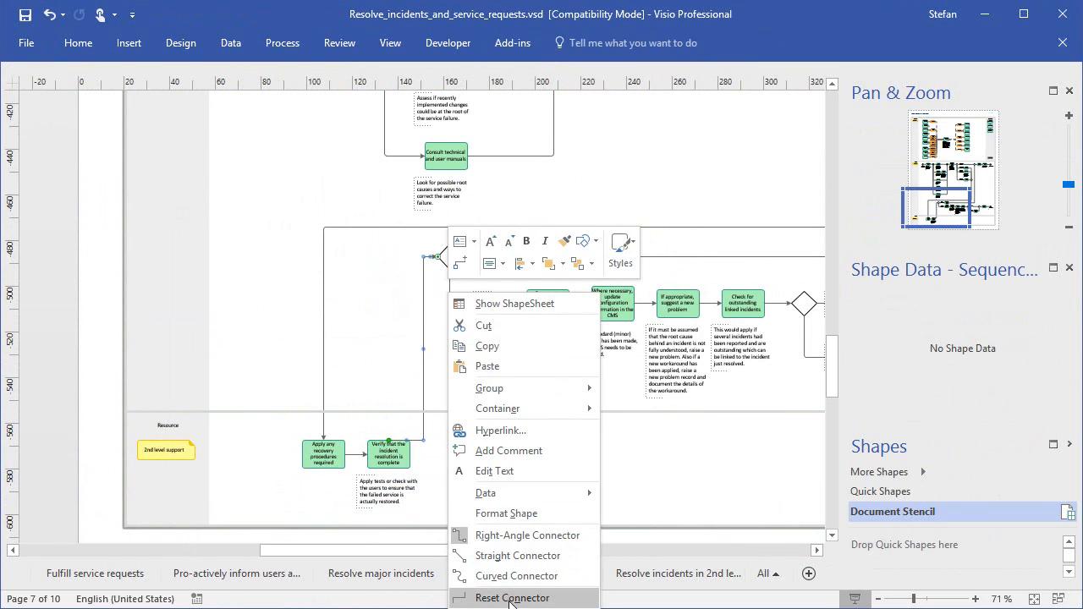
{"action": "left_click", "coordinate": [503, 594]}
{"action": "left_click", "coordinate": [471, 369]}
{"action": "key", "text": "ctrl+shift+w"}
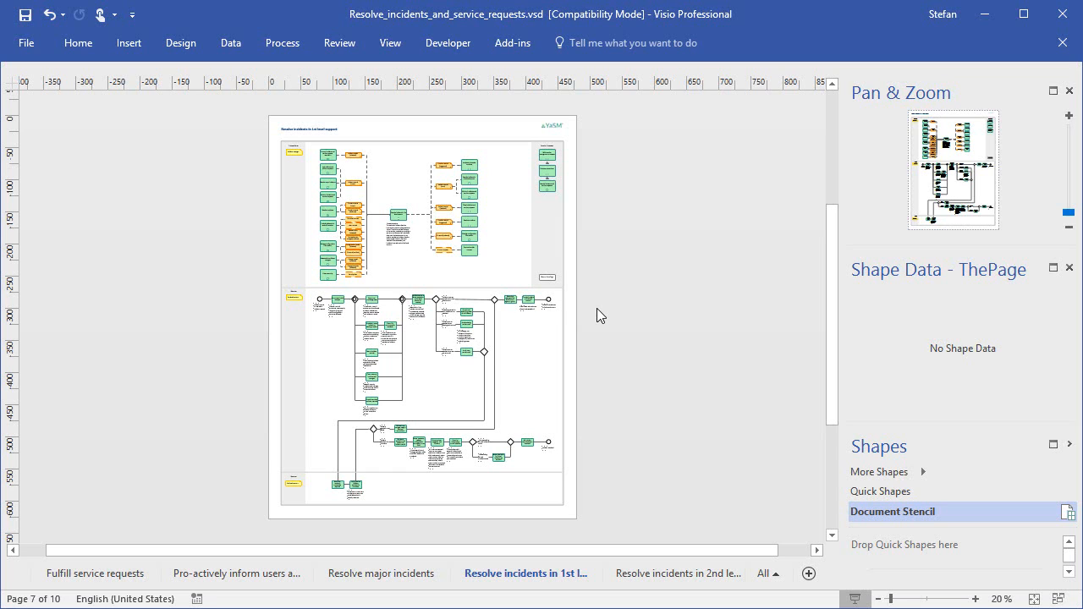
Step: In the Excel workbook Repository_YaSM_Process_Map_EN.xls, start a new Process record in row 126 with UniqueID 10200 and Reference 1.2.3
{"action": "left_click_drag", "start_coordinate": [1073, 195], "coordinate": [1074, 317]}
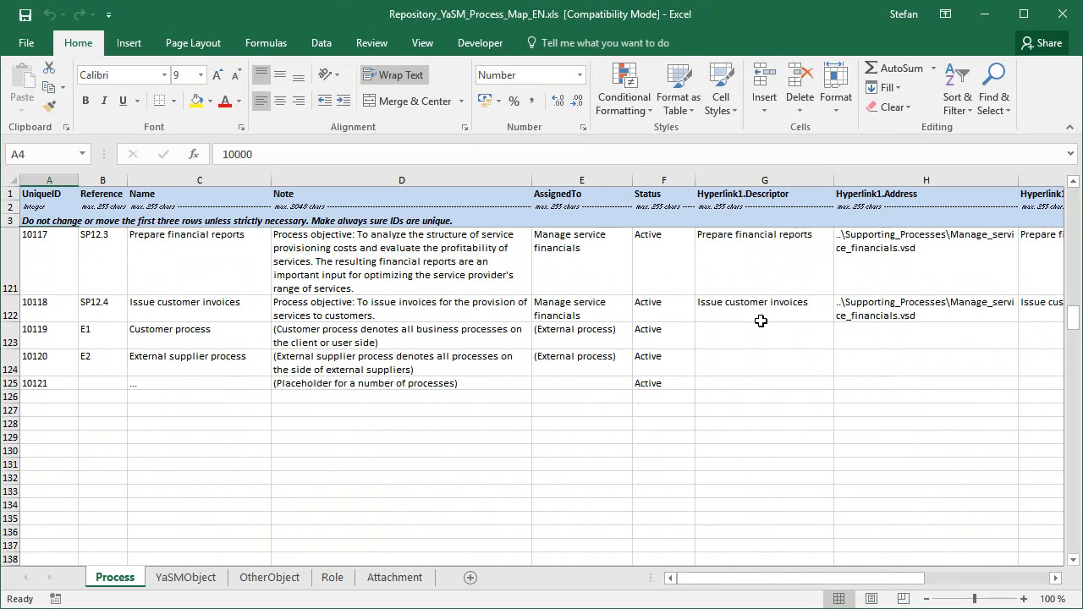
{"action": "left_click", "coordinate": [43, 397]}
{"action": "type", "text": "10200"}
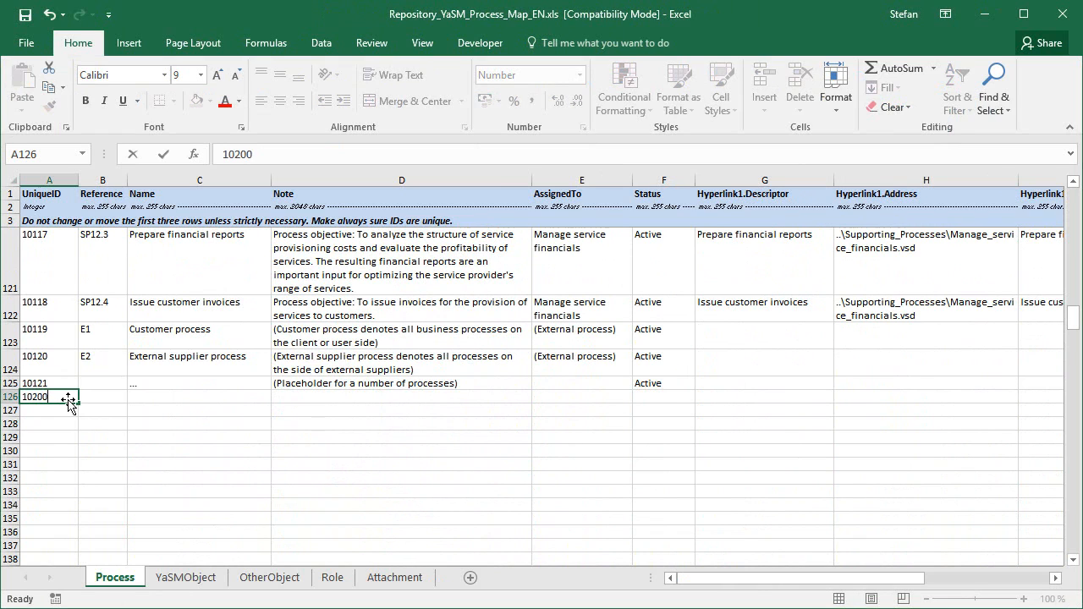
{"action": "left_click", "coordinate": [81, 400]}
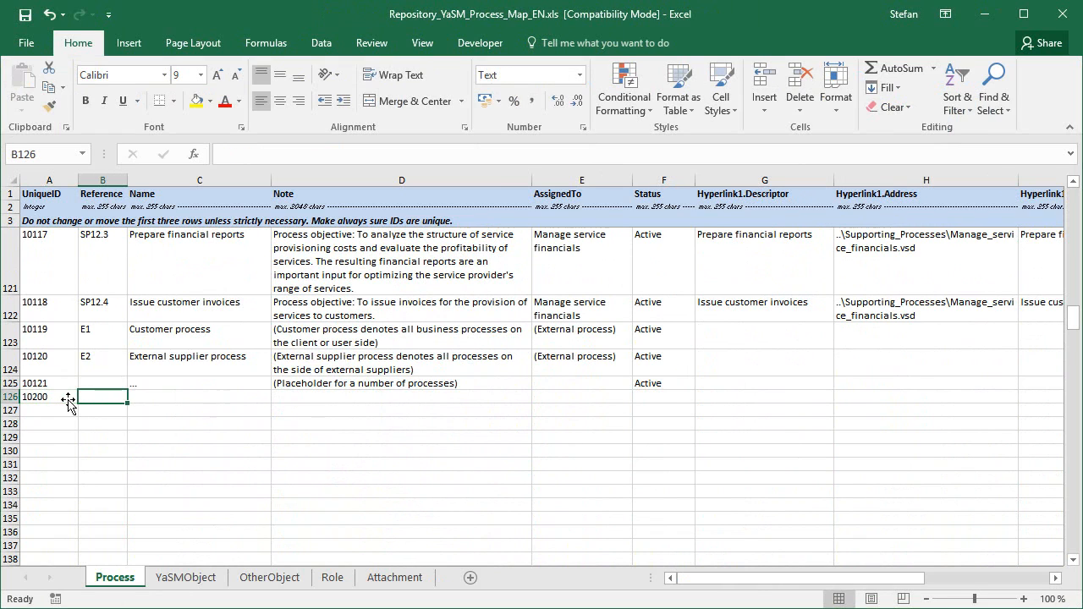
{"action": "type", "text": "1.2.3"}
{"action": "key", "text": "Tab"}
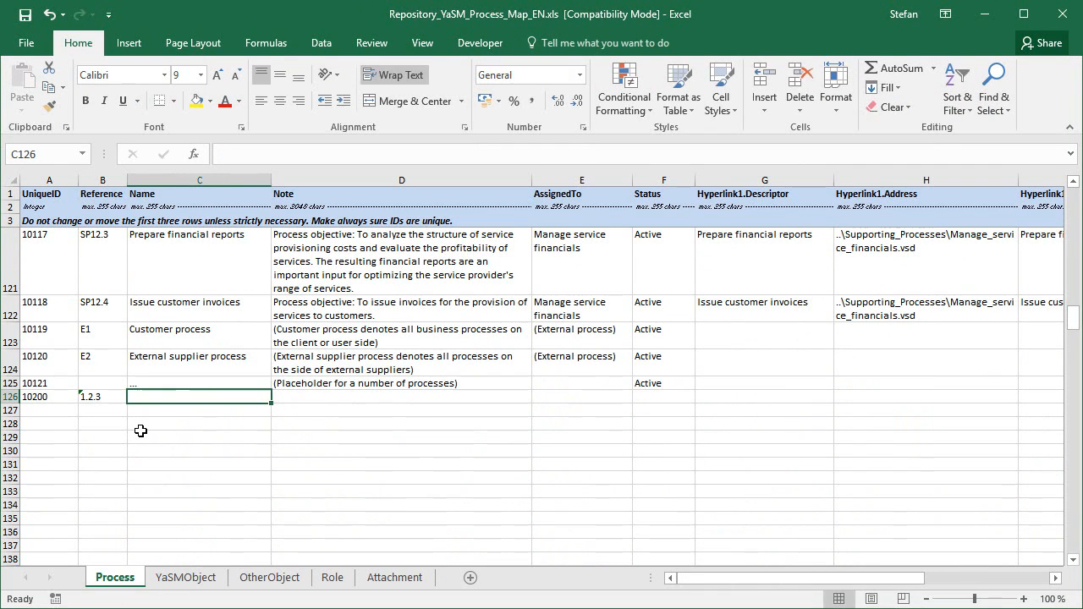
Step: Complete the record with Name New process, Note Some description and Status In planning, and save and close the workbook
{"action": "type", "text": "New process"}
{"action": "key", "text": "Tab"}
{"action": "type", "text": "Some description"}
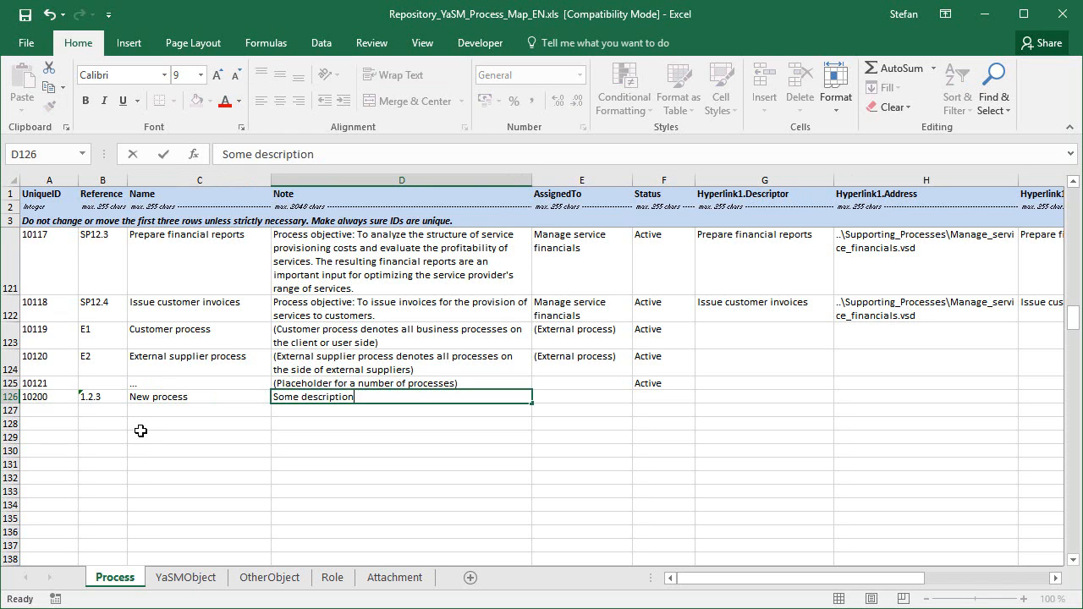
{"action": "key", "text": "Tab"}
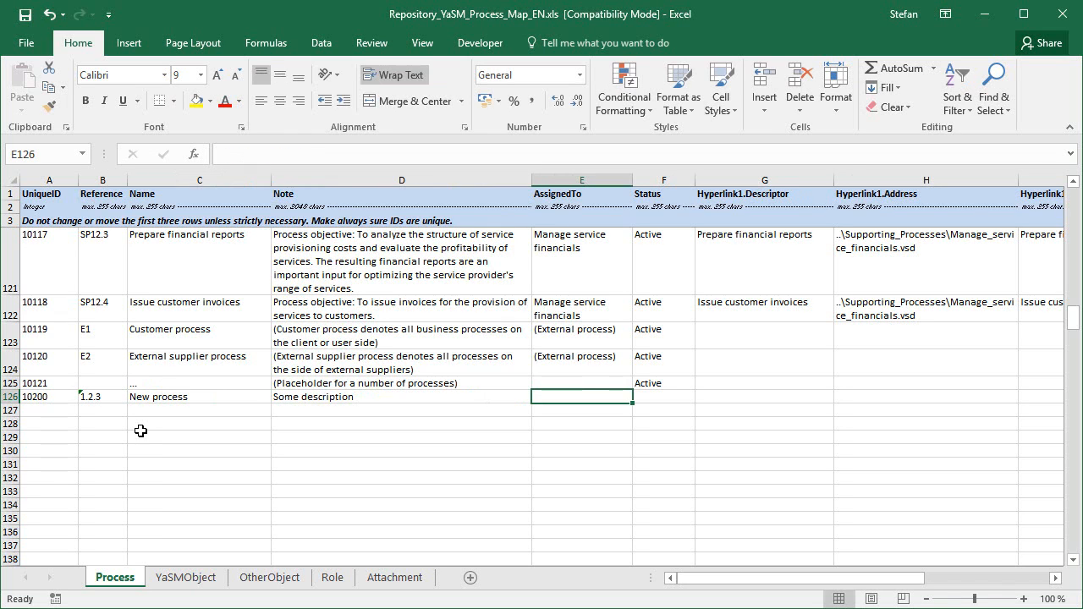
{"action": "key", "text": "Tab"}
{"action": "type", "text": "In planning"}
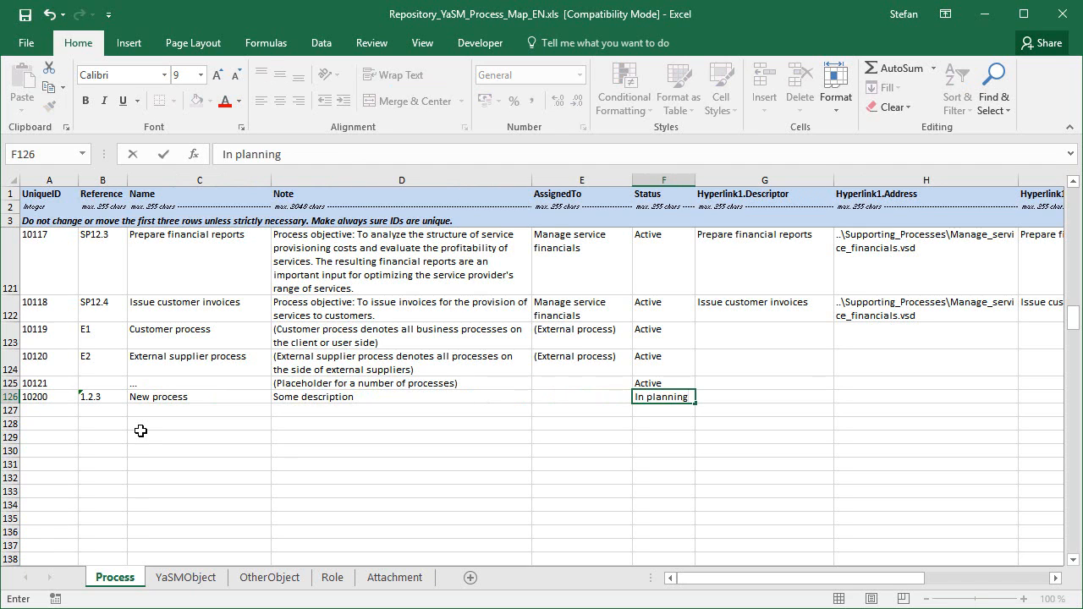
{"action": "key", "text": "Return"}
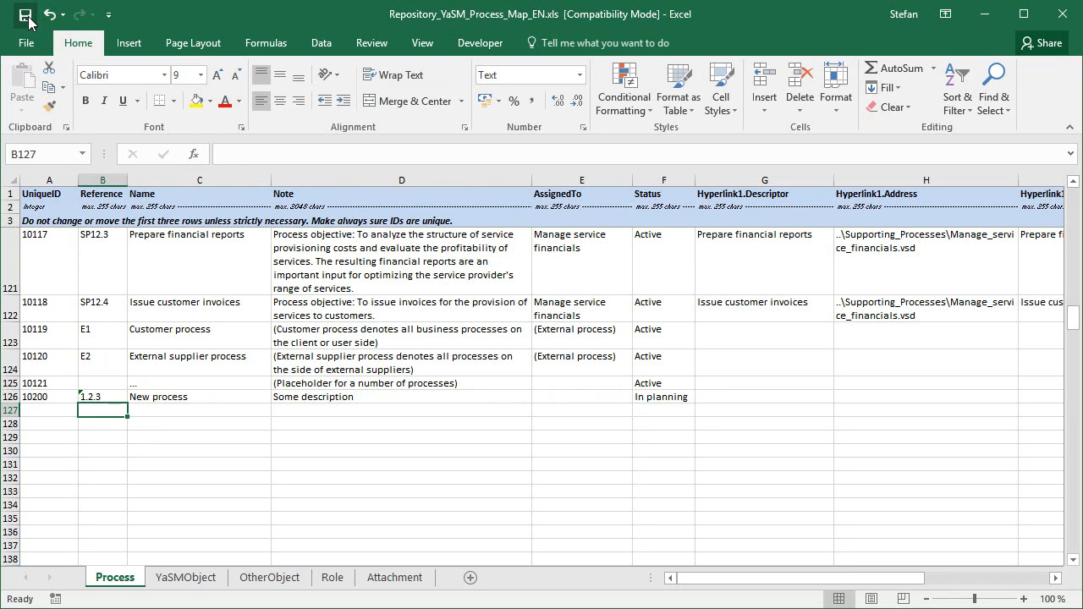
{"action": "left_click", "coordinate": [1063, 14]}
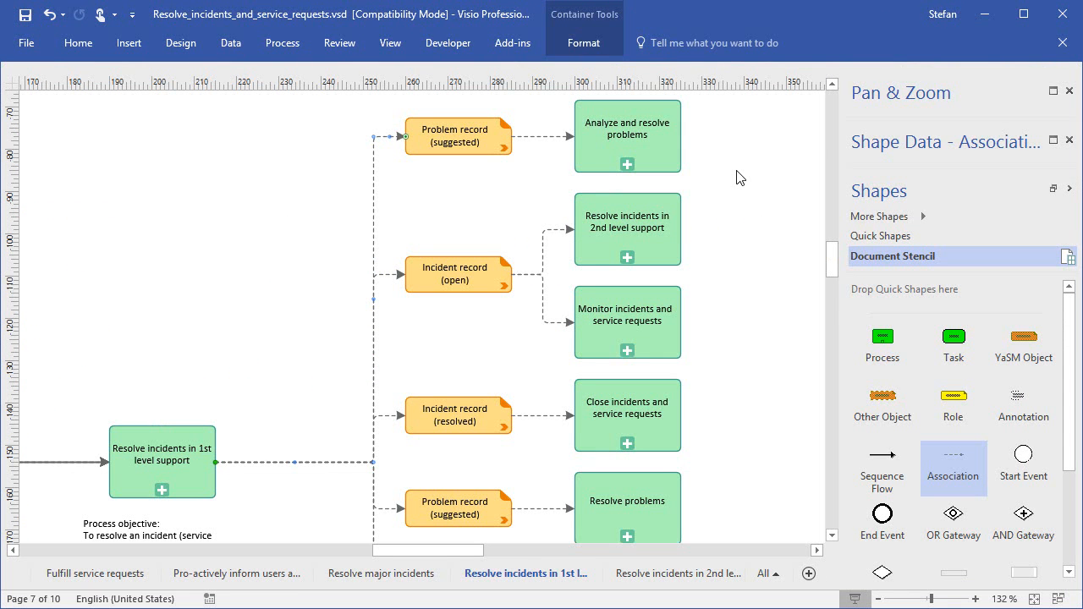
Step: In Visio, reassign the process shape Resolve incidents in 2nd level support to the repository record New process and view its shape data
{"action": "left_click", "coordinate": [666, 205]}
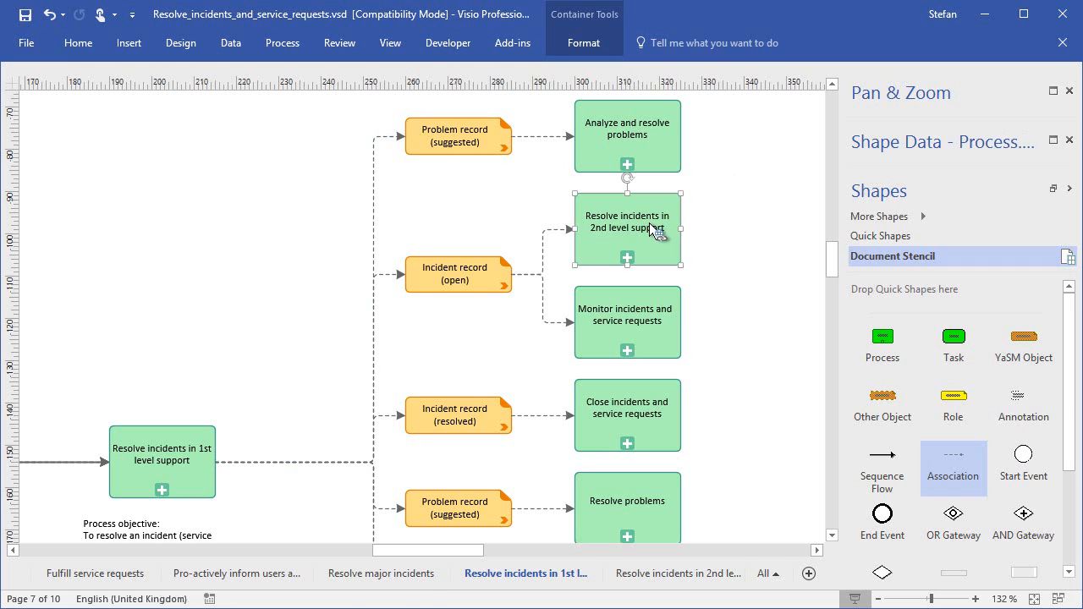
{"action": "left_click", "coordinate": [512, 43]}
{"action": "left_click", "coordinate": [20, 71]}
{"action": "left_click", "coordinate": [284, 457]}
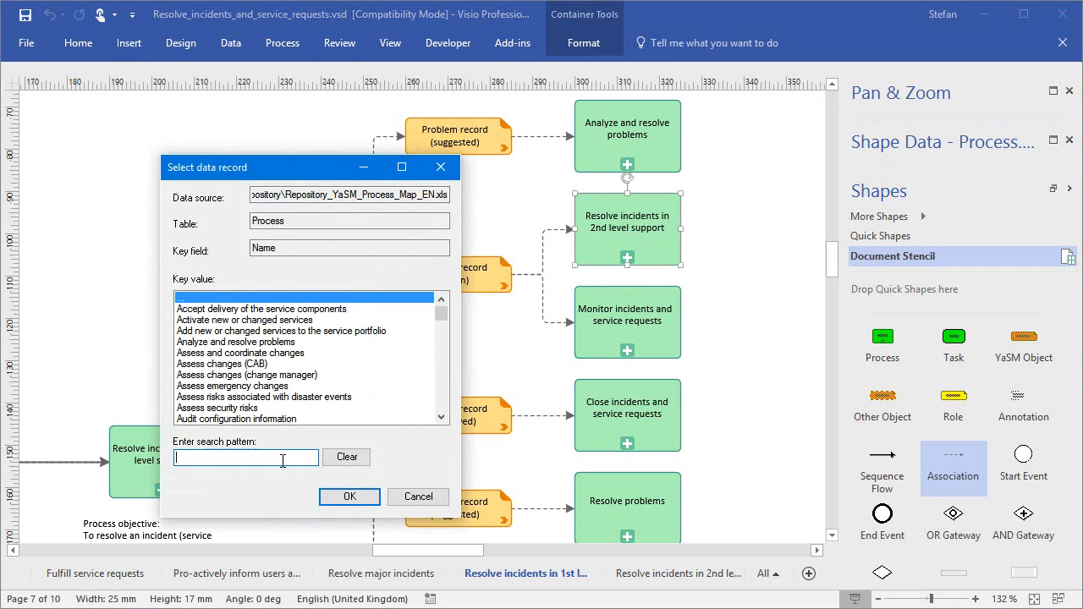
{"action": "type", "text": "new pr"}
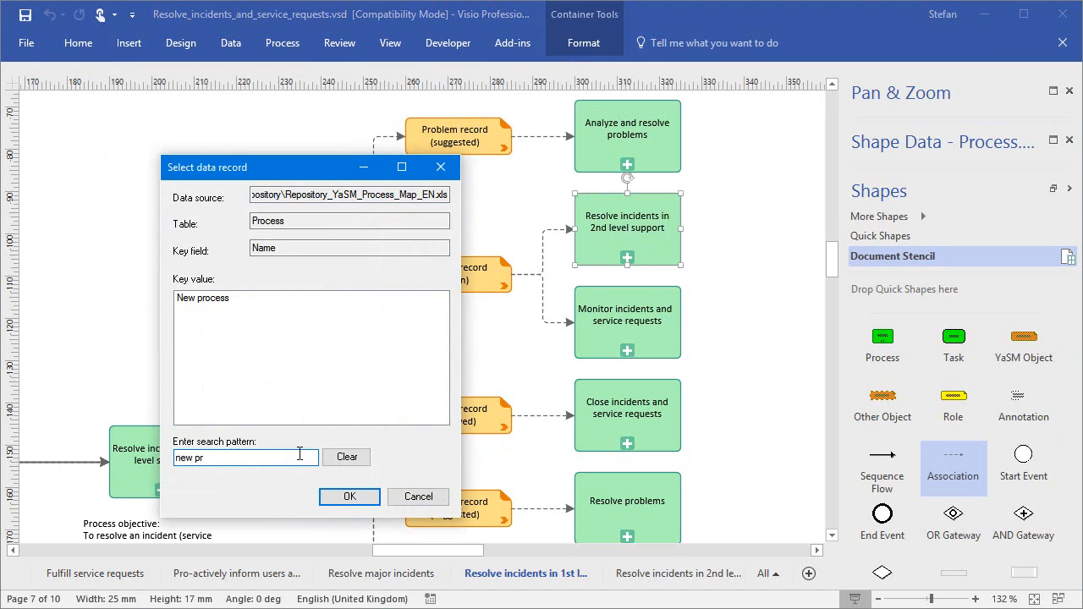
{"action": "left_click", "coordinate": [199, 308]}
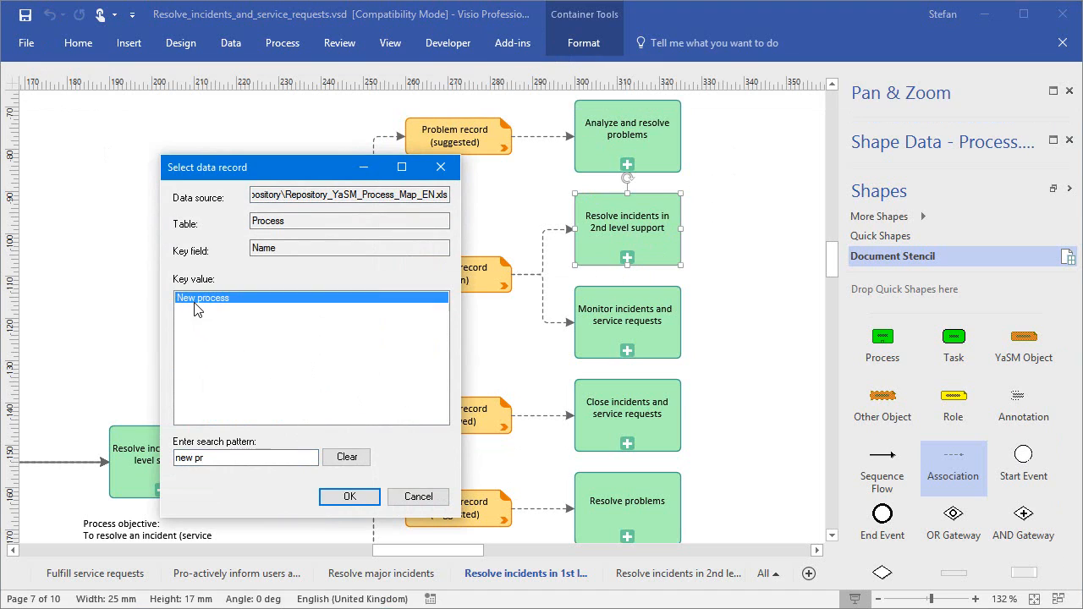
{"action": "left_click", "coordinate": [343, 494]}
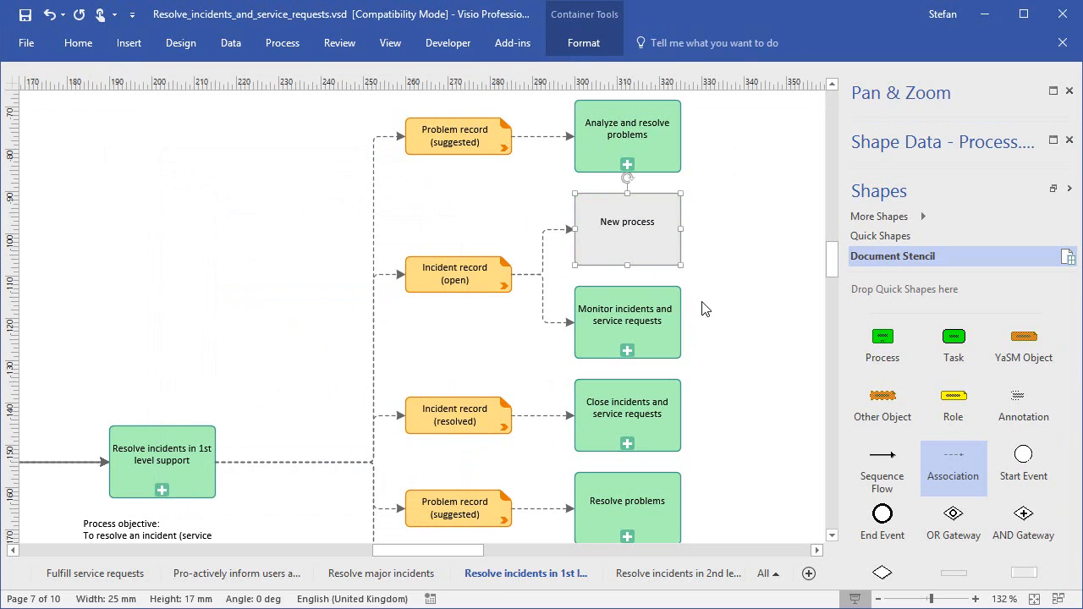
{"action": "left_click", "coordinate": [1053, 188]}
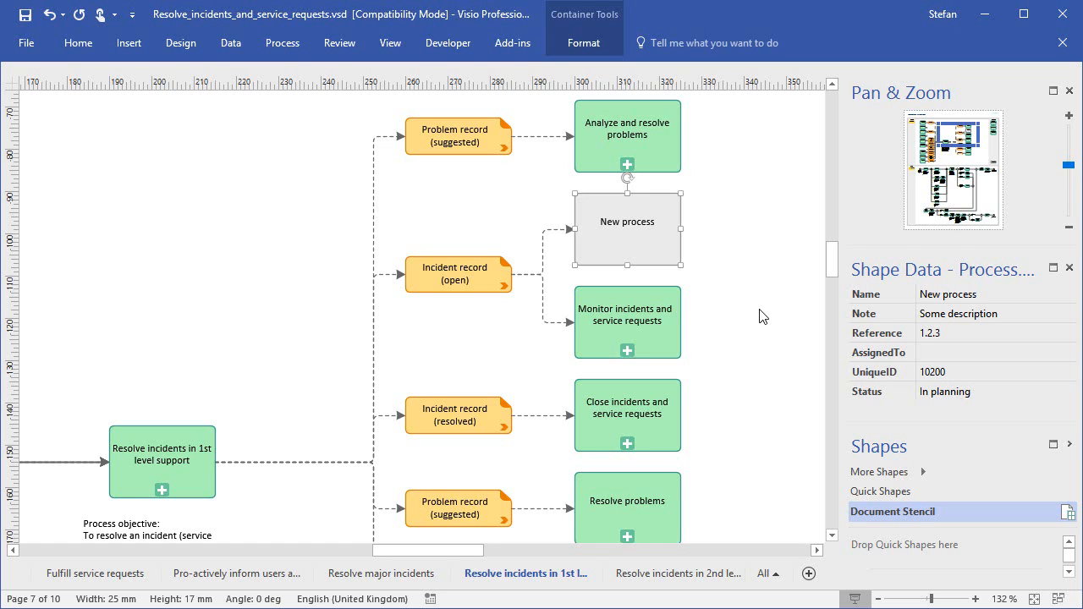
Step: In the Excel repository, set the Status of Monitor incidents and service requests and Close incidents and service requests to In planning
{"action": "key", "text": "alt+Tab"}
{"action": "left_click", "coordinate": [652, 345]}
{"action": "type", "text": "In planning"}
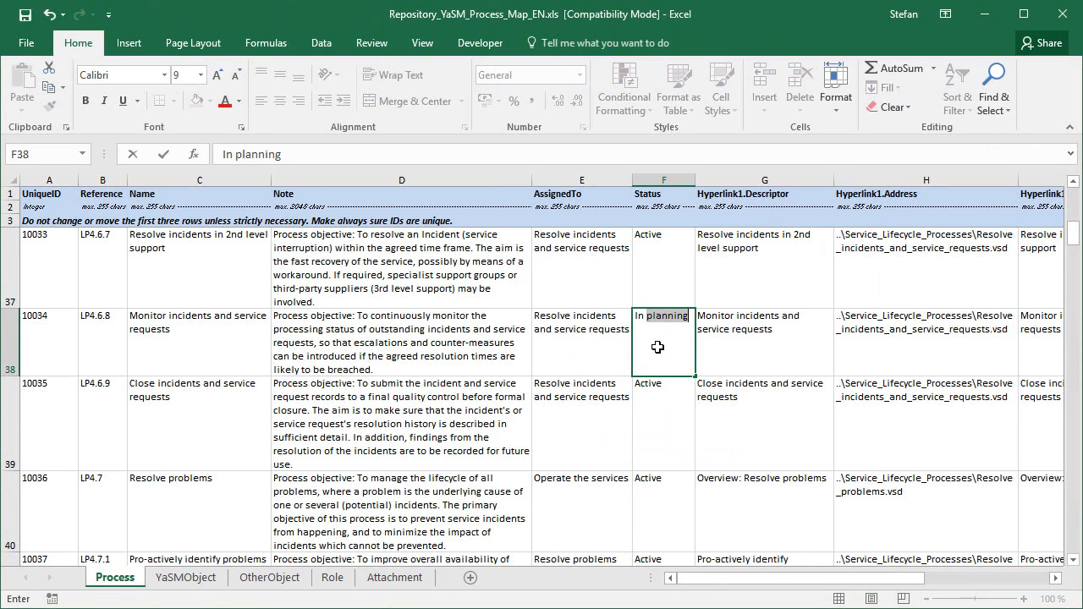
{"action": "left_click_drag", "start_coordinate": [694, 376], "coordinate": [686, 438]}
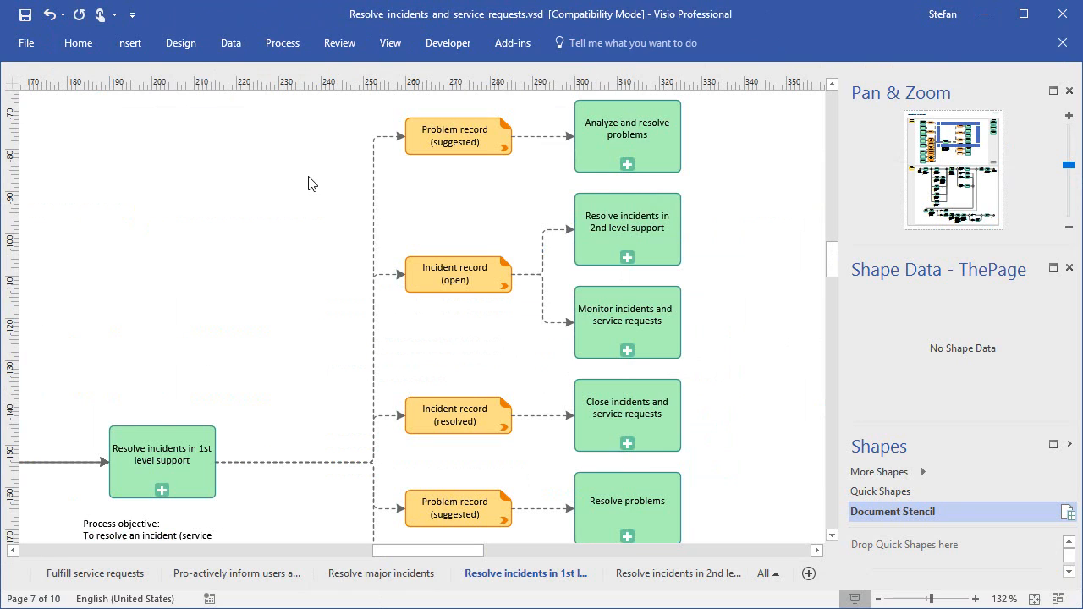
Step: In Visio, refresh the Incident record (open) and Incident record (resolved) objects and their three connected processes from the repository
{"action": "left_click_drag", "start_coordinate": [300, 169], "coordinate": [717, 449]}
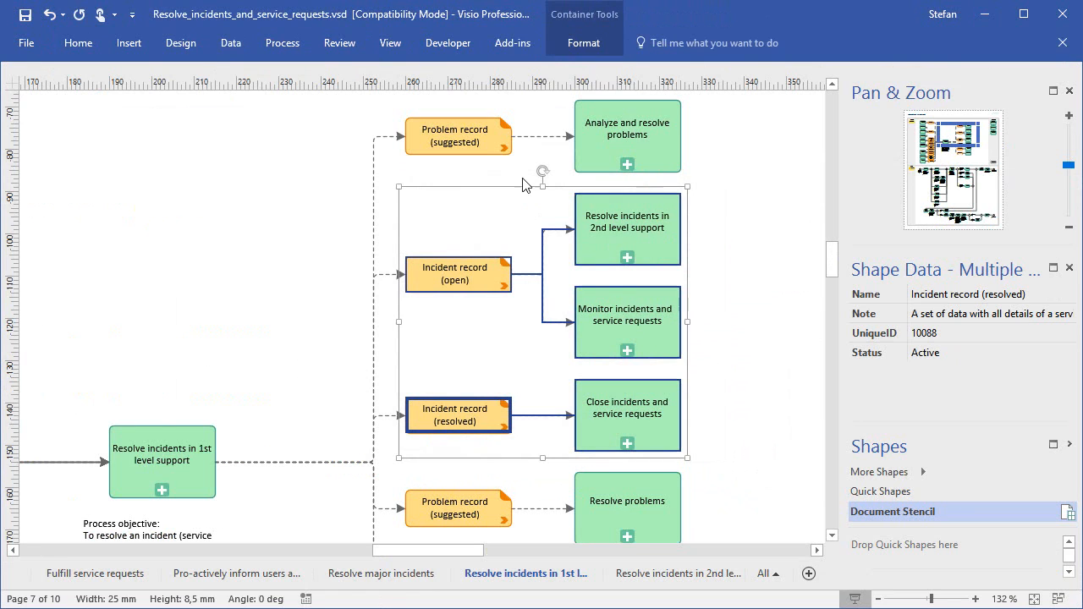
{"action": "left_click", "coordinate": [513, 47]}
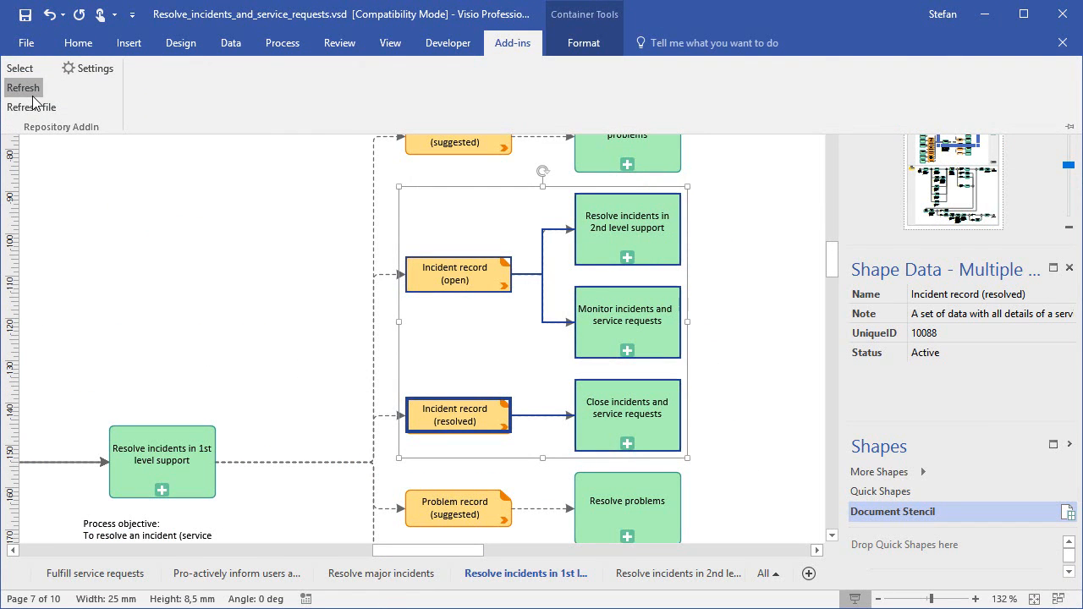
{"action": "left_click", "coordinate": [33, 96]}
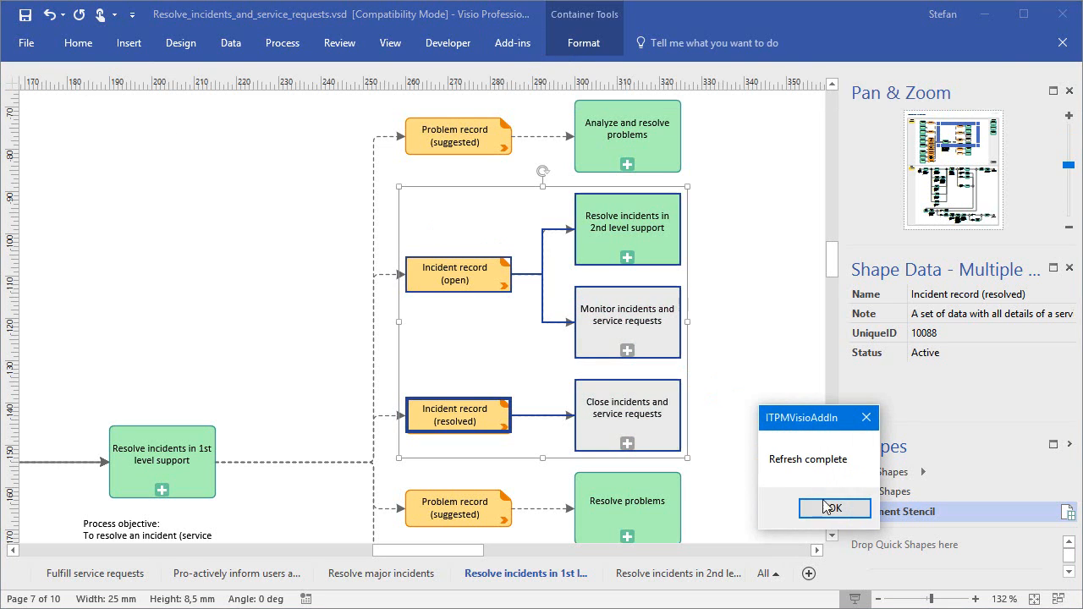
{"action": "left_click", "coordinate": [833, 508]}
{"action": "left_click", "coordinate": [749, 446]}
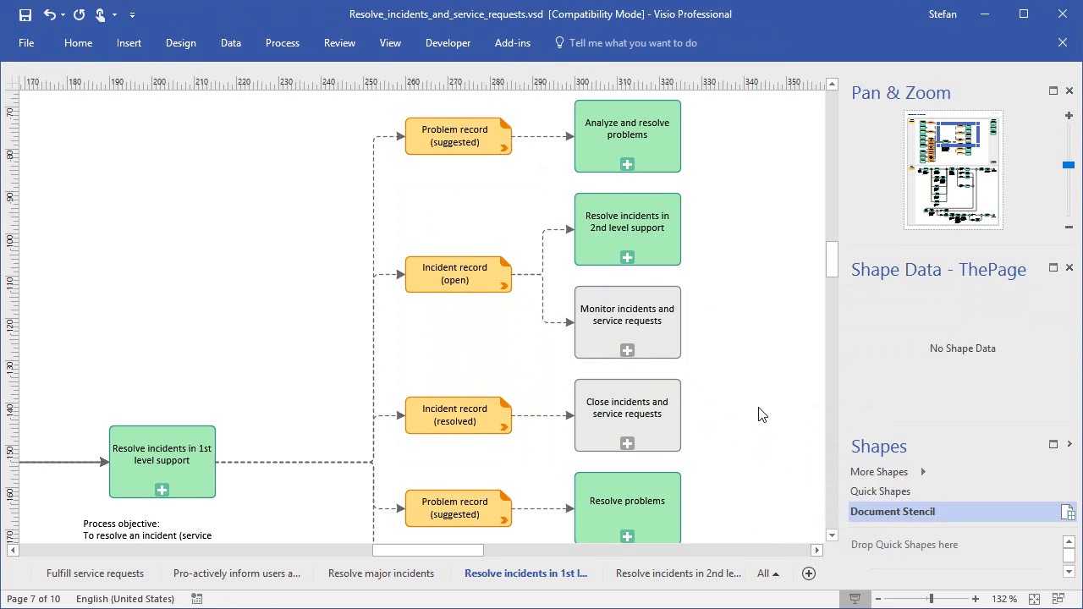
Step: Open the Repository AddIn commands
{"action": "left_click", "coordinate": [488, 51]}
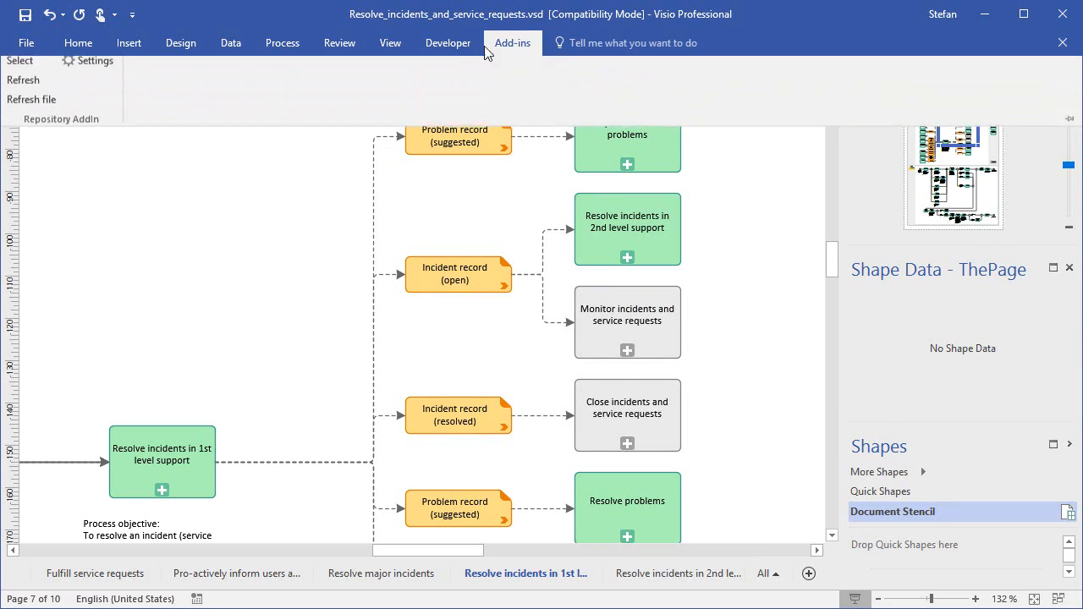